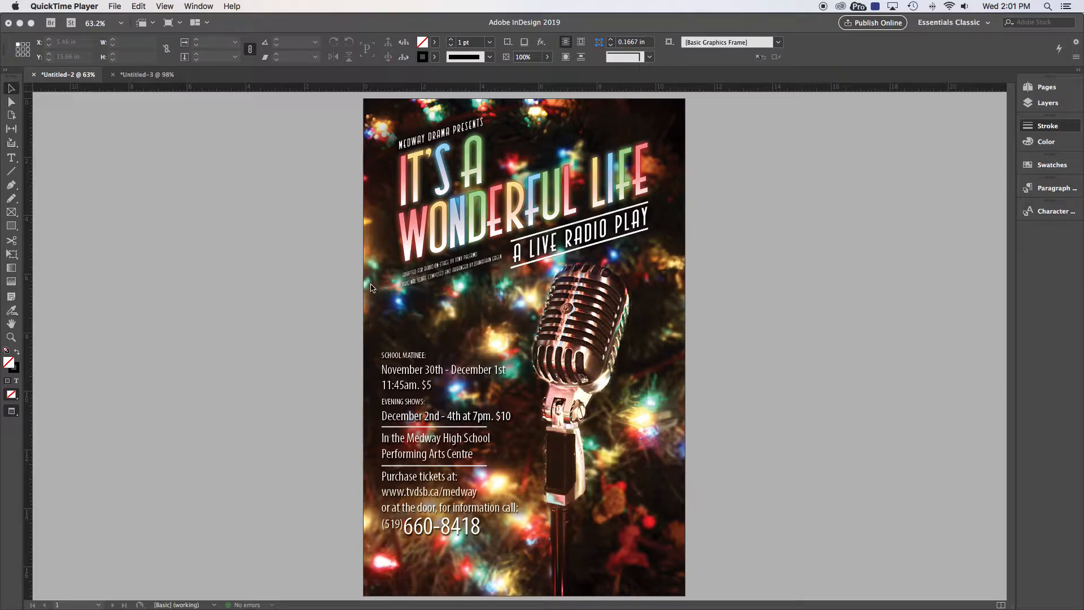
Step: Open the Layers panel for the poster document, which lists only Layer 1
left_click(1029, 103)
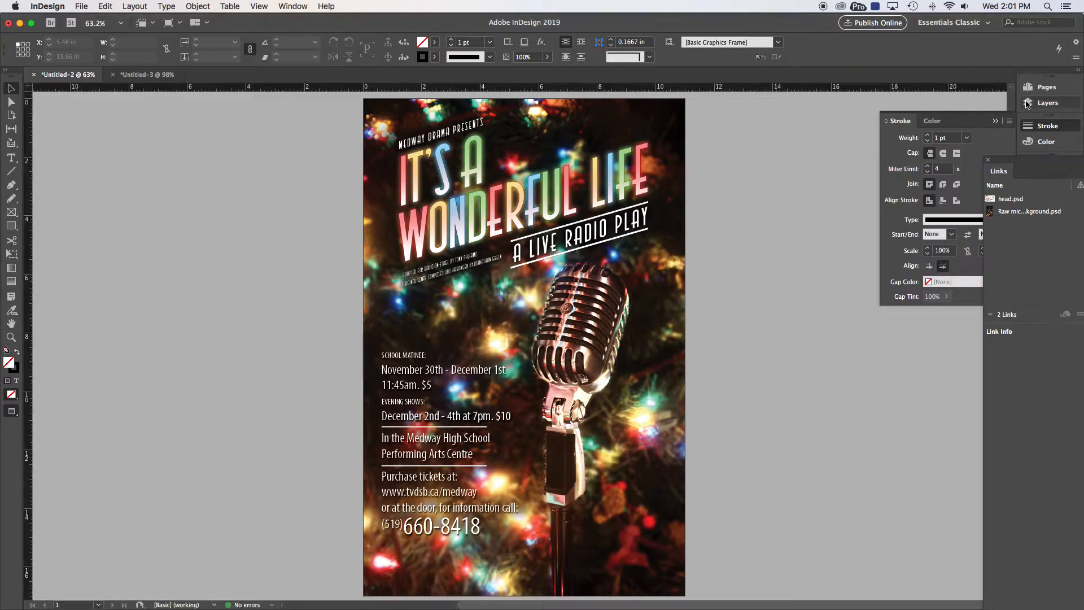
left_click(1026, 105)
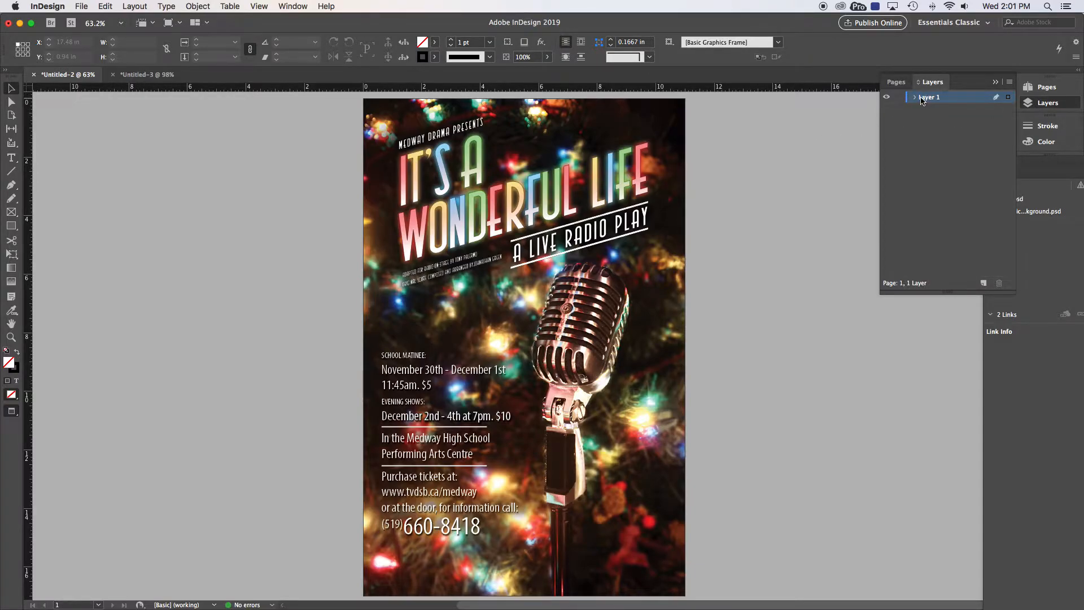
Step: Add two new layers named head and type from the Layers panel menu
left_click(1009, 82)
left_click(985, 86)
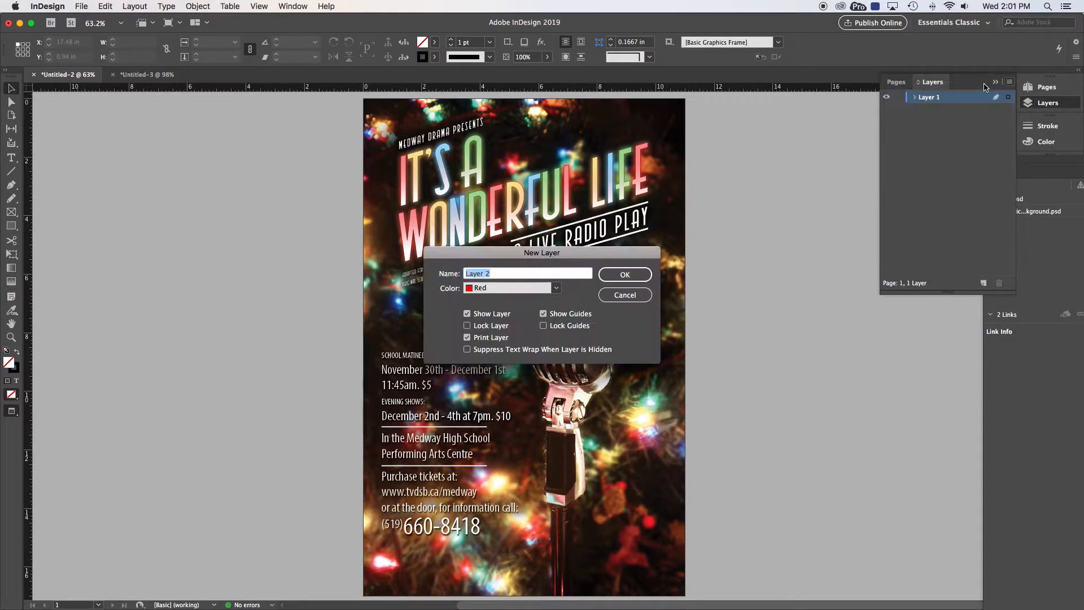
type("head")
key("Return")
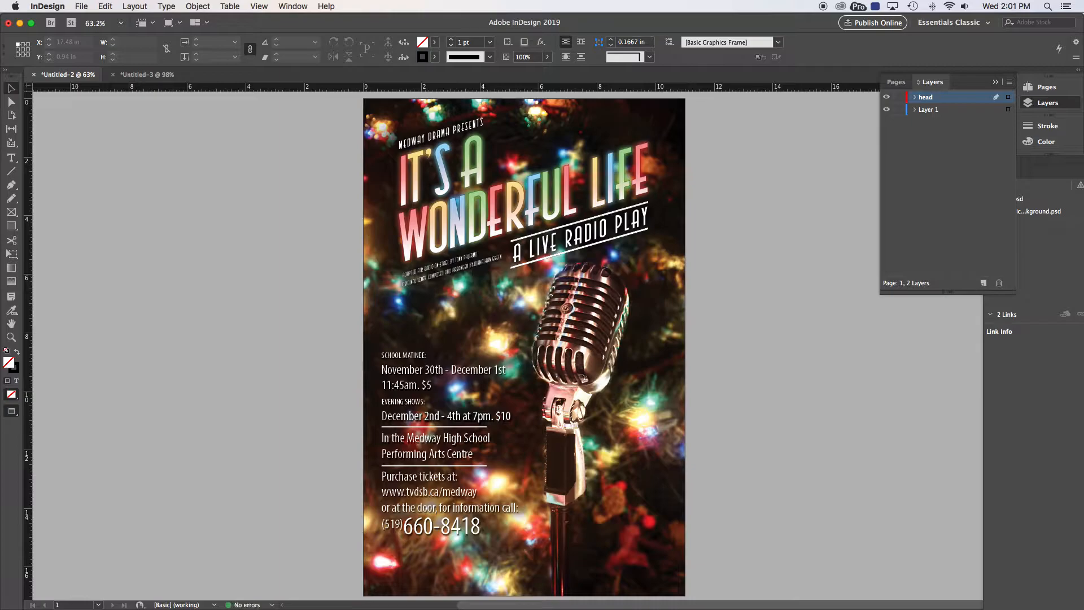
left_click(1009, 82)
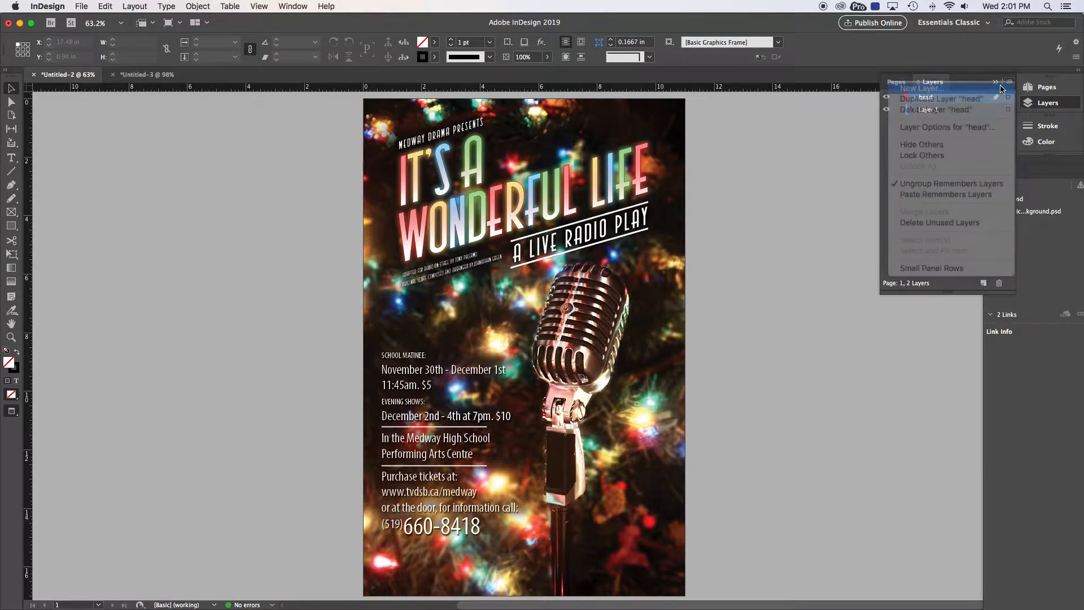
left_click(1001, 88)
type("type")
key("Return")
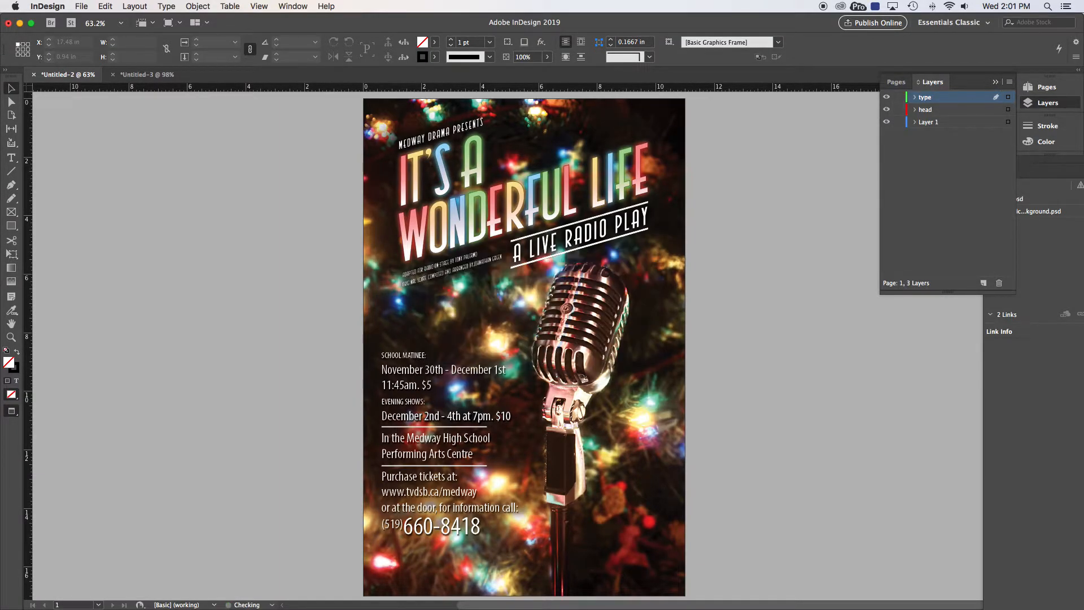
Step: Rename Layer 1 to background and add a new layer named fade
double_click(927, 122)
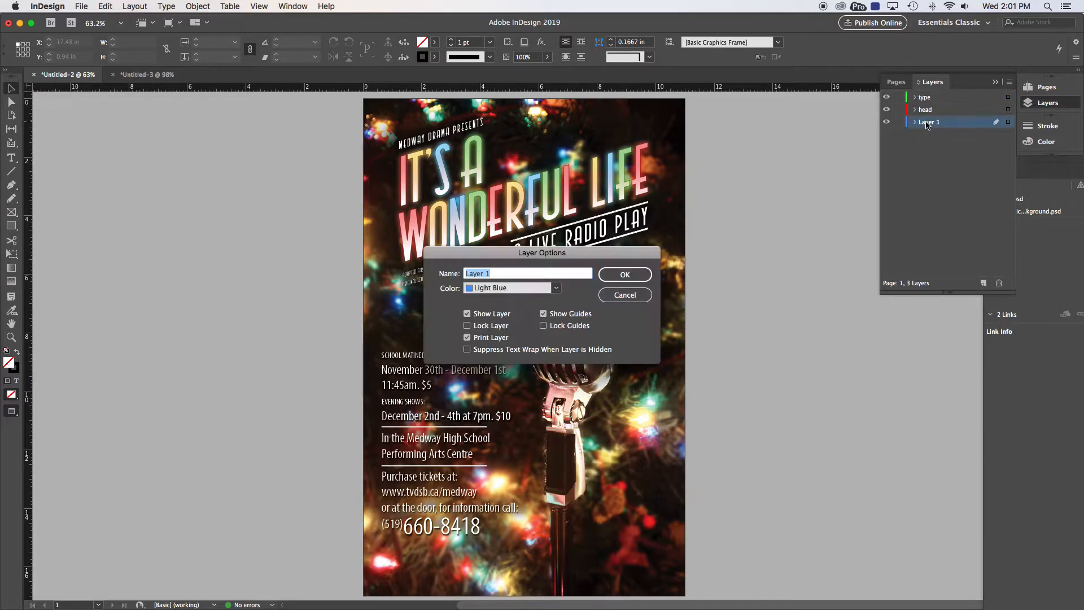
type("background")
key("Return")
left_click(1009, 83)
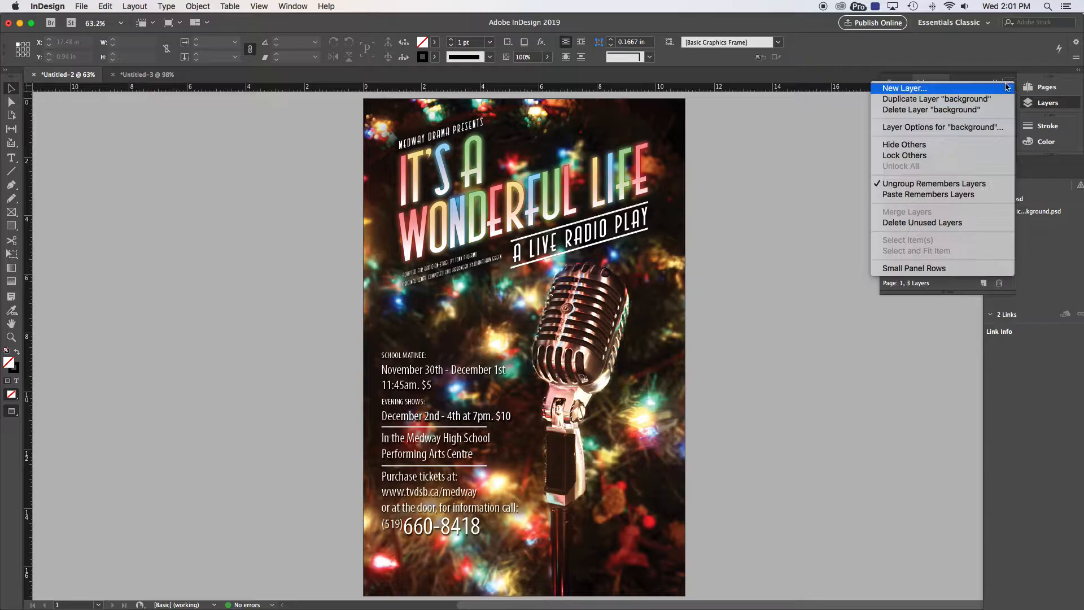
left_click(997, 88)
type("fade")
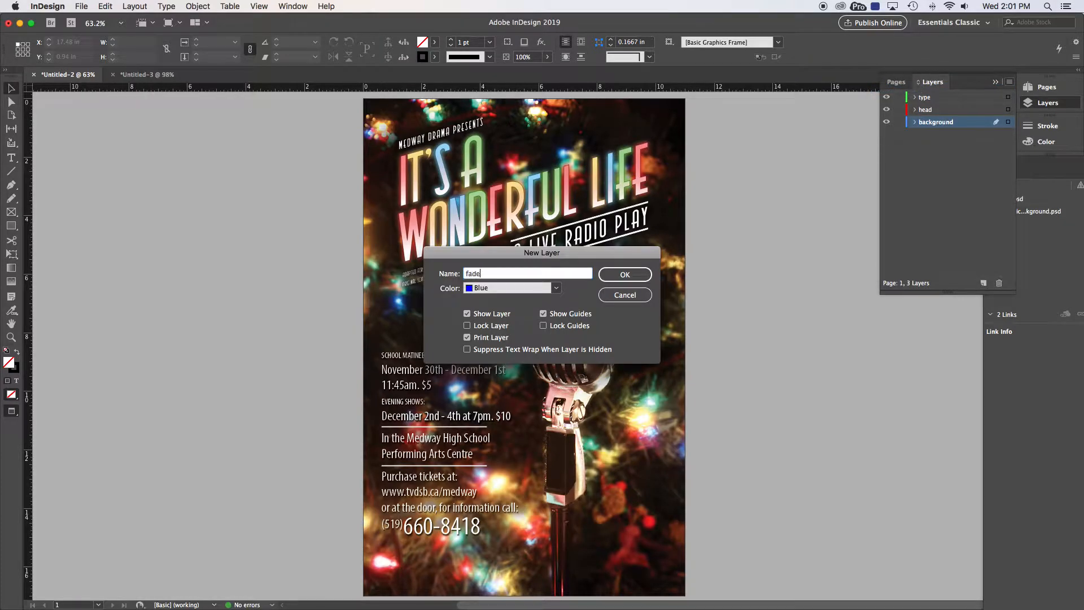
key("Return")
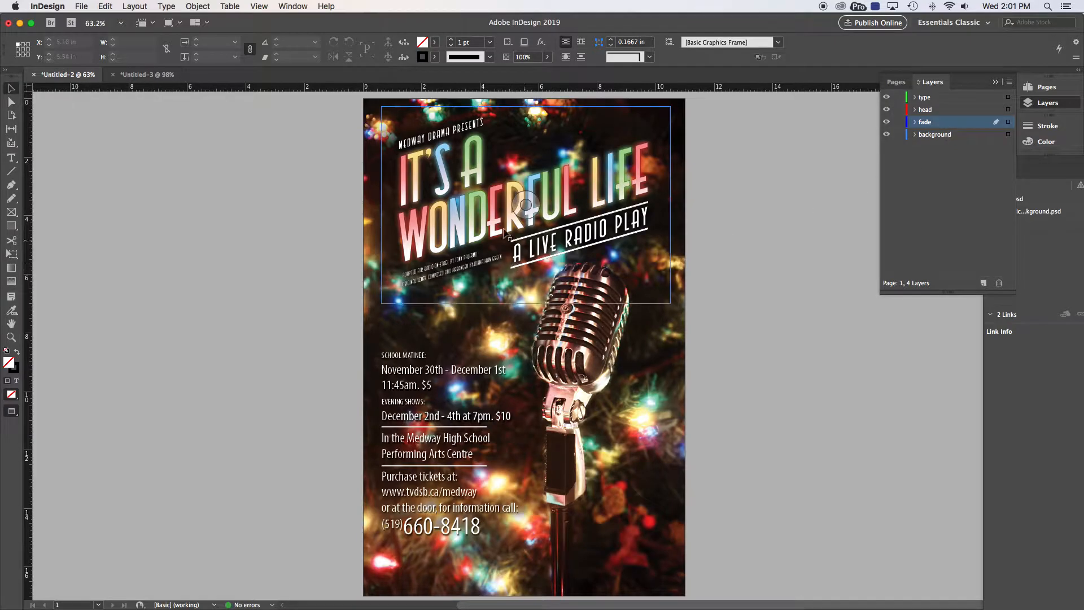
Step: Cut the title graphic and use Edit > Paste in Place to put it on the head layer
left_click(448, 179)
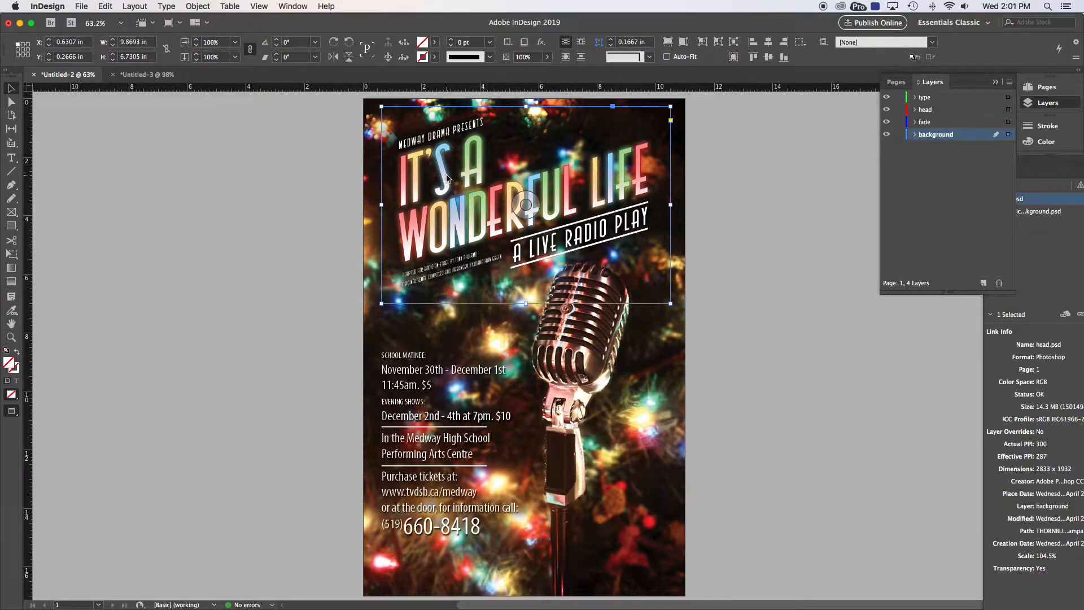
key("Delete")
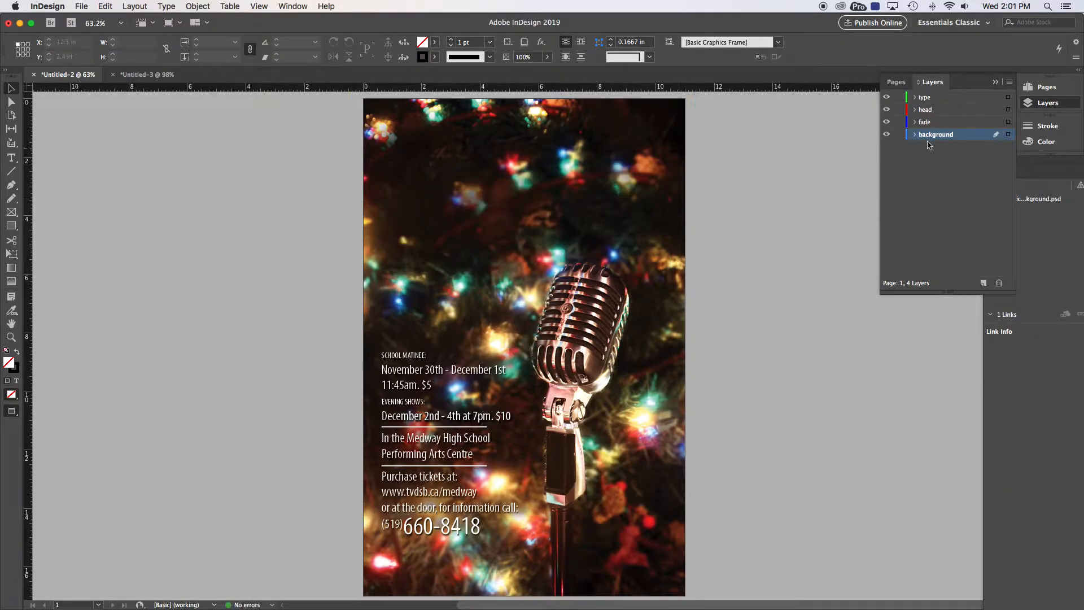
left_click(926, 109)
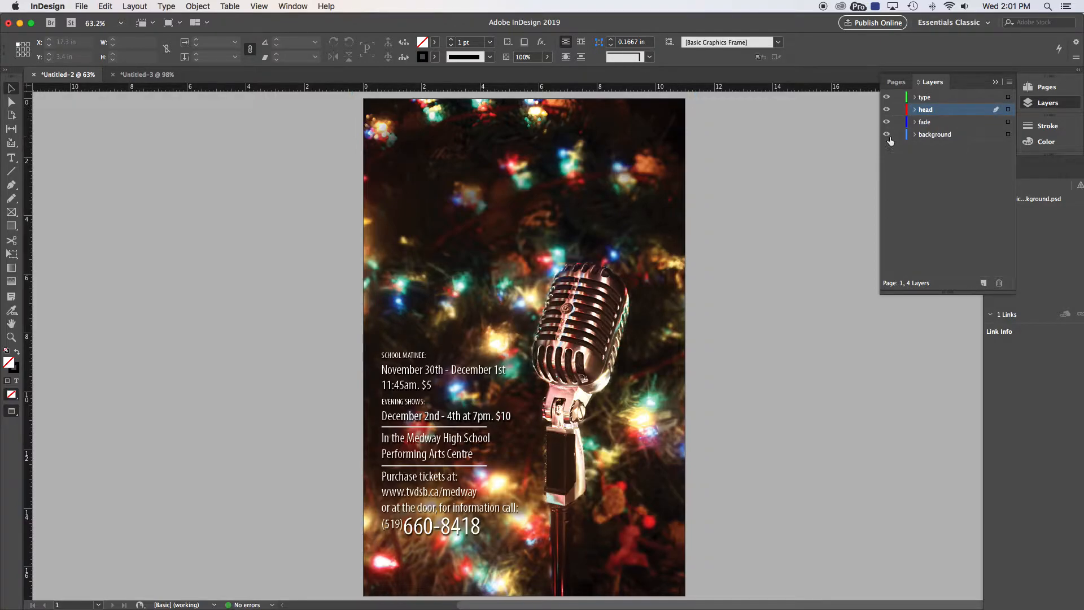
key("super+z")
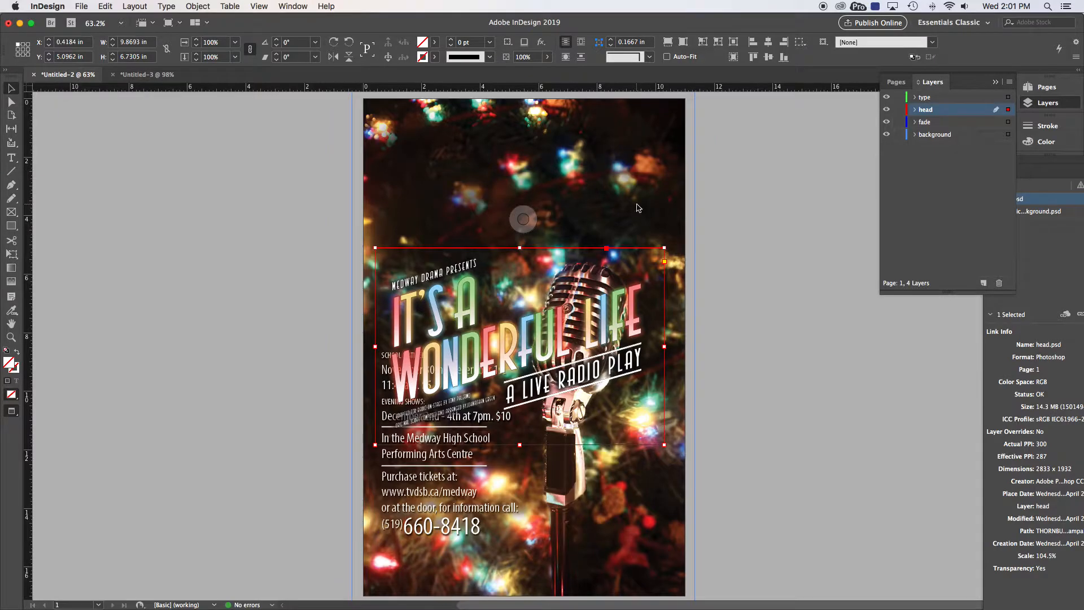
key("BackSpace")
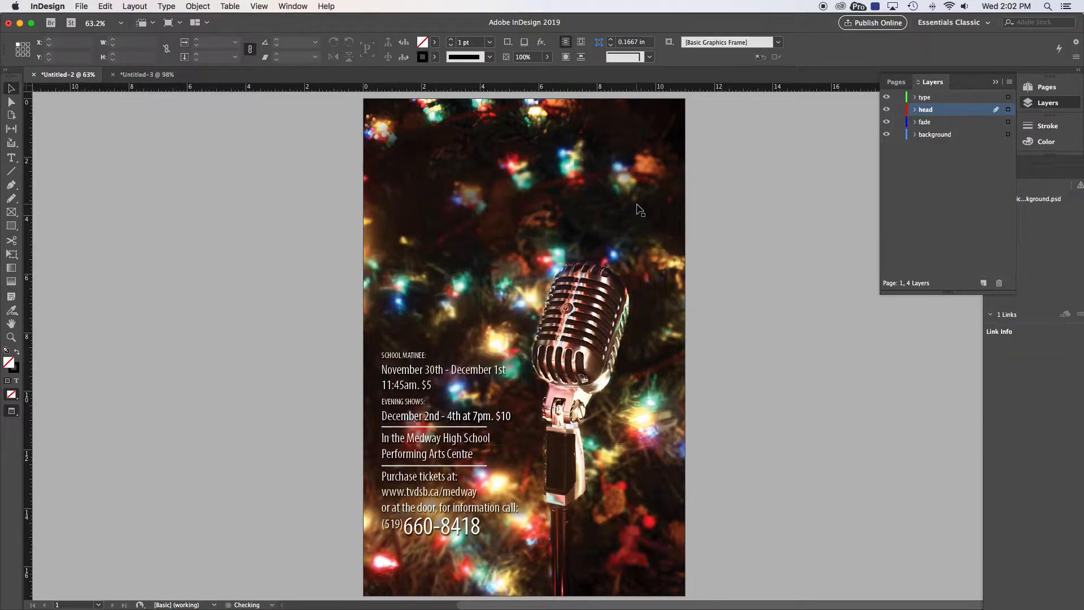
left_click(105, 7)
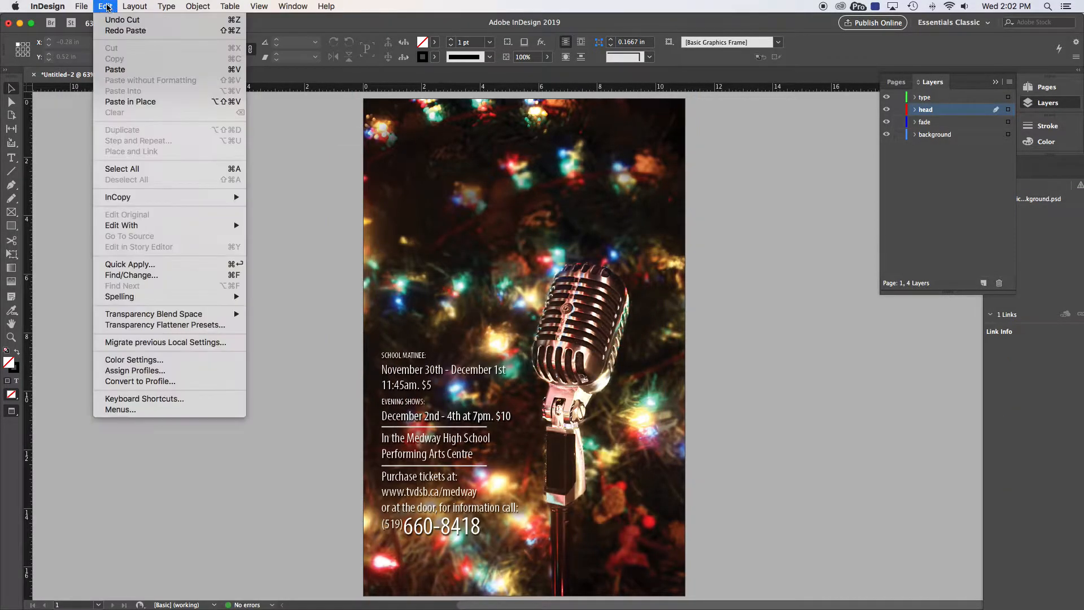
left_click(120, 102)
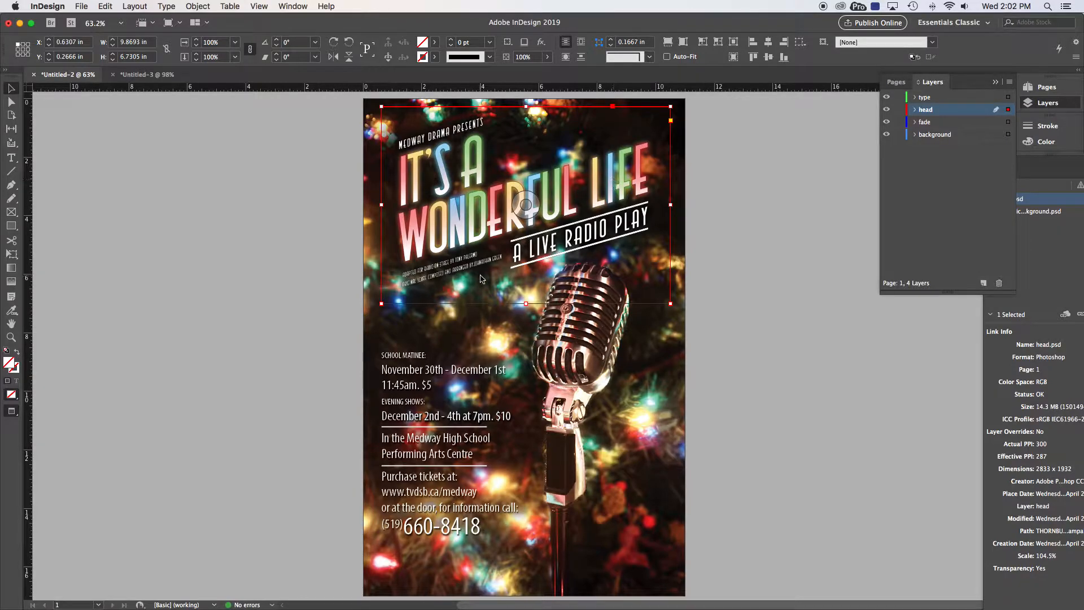
left_click(324, 330)
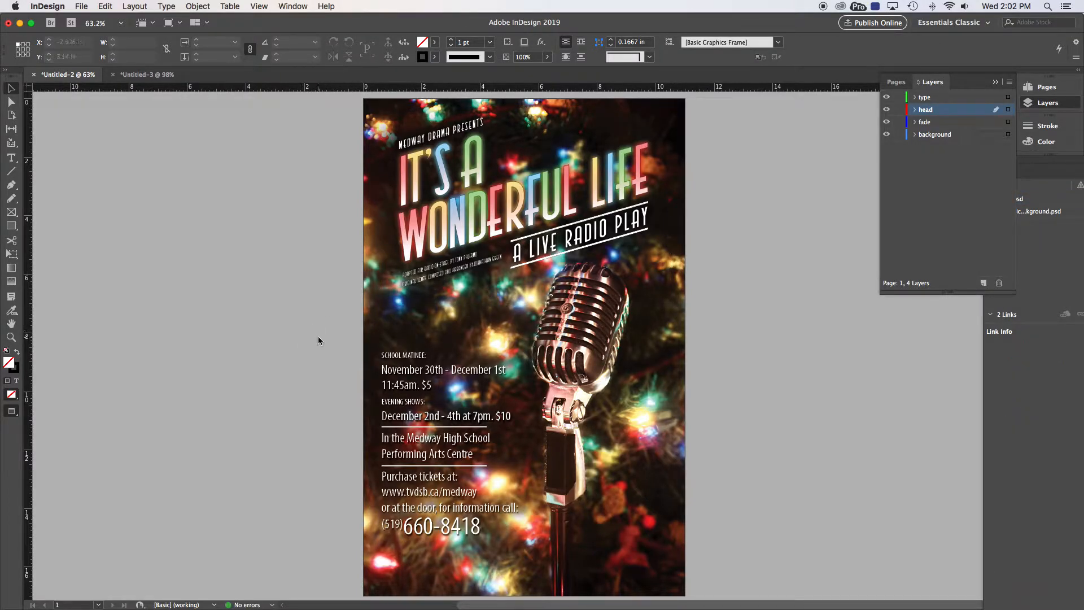
left_click_drag(307, 337, 537, 554)
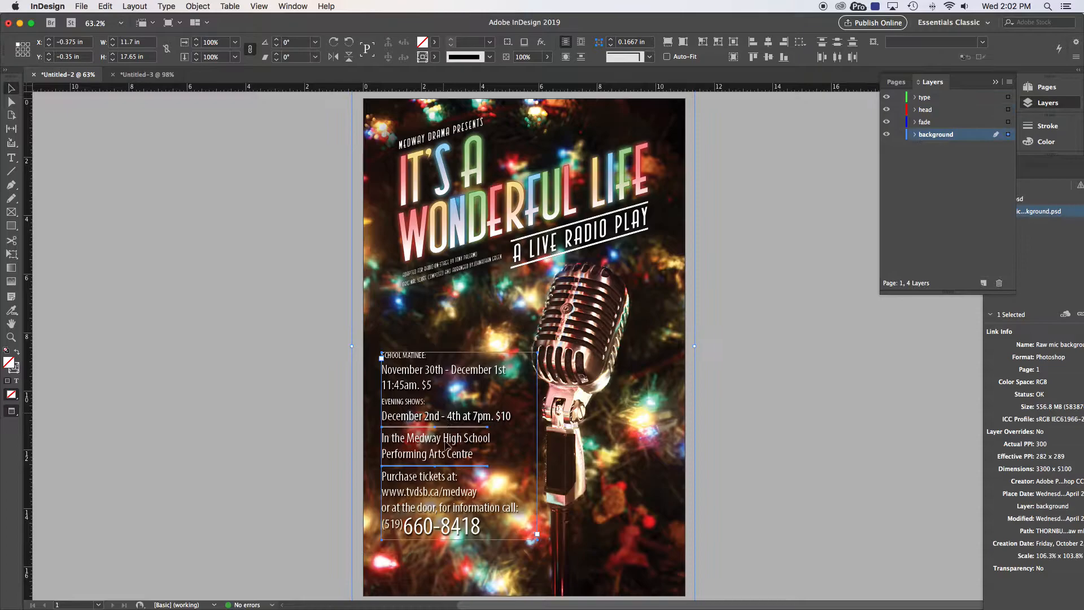
Step: Cut the show-details text alone and paste it in place on the type layer
left_click(619, 427, "shift")
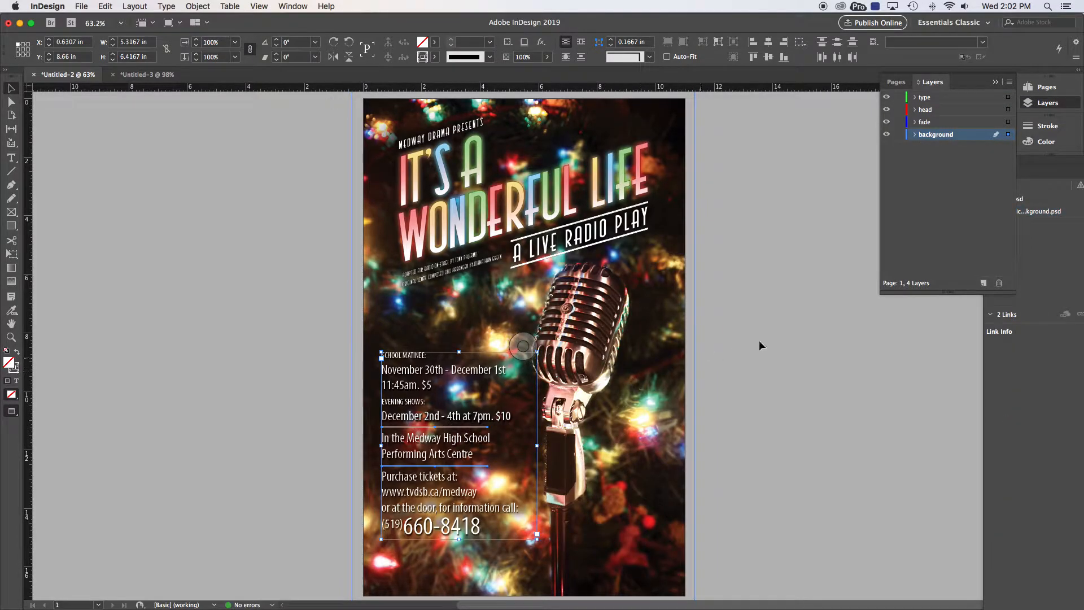
left_click(922, 99)
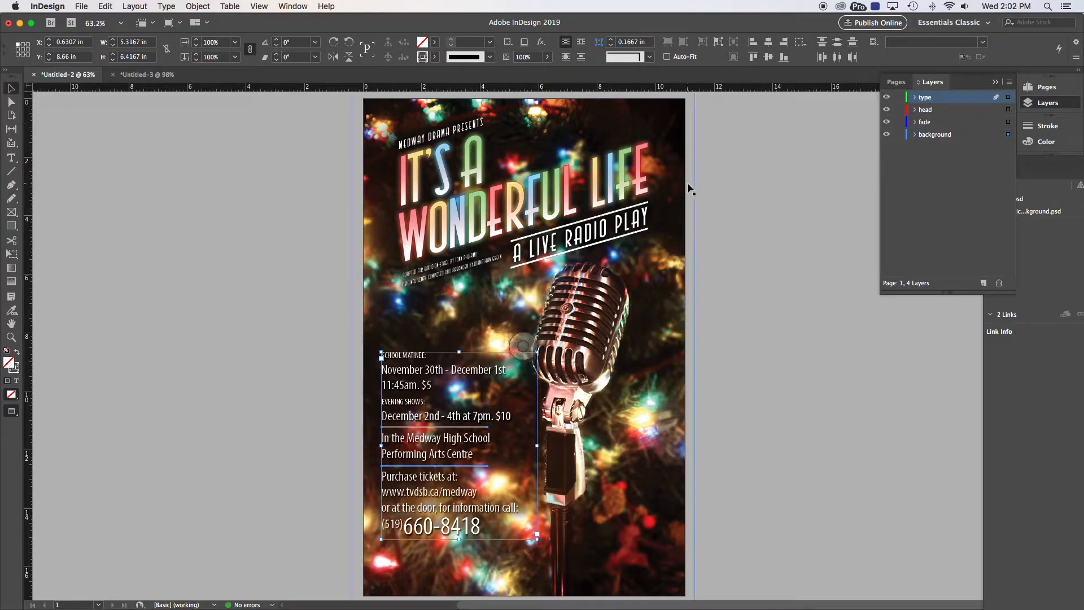
key("super+x")
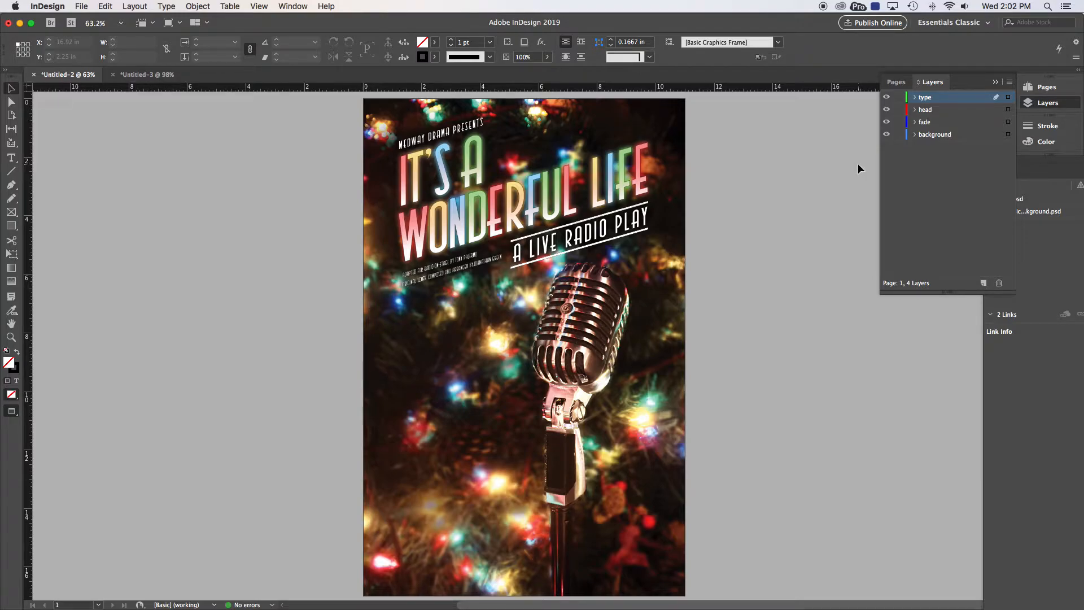
key("super+alt+shift+v")
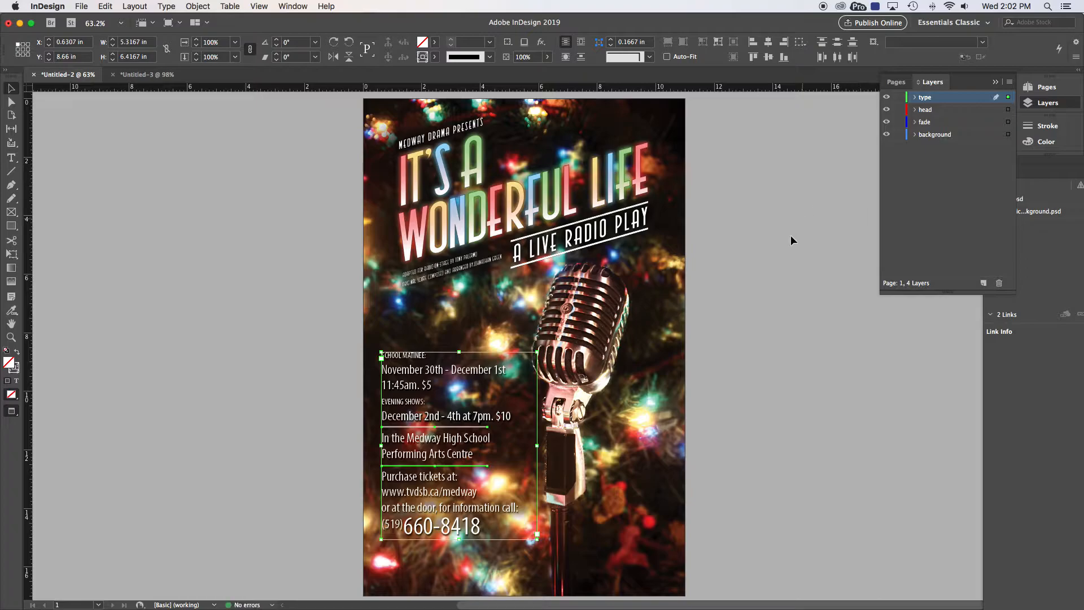
left_click(771, 263)
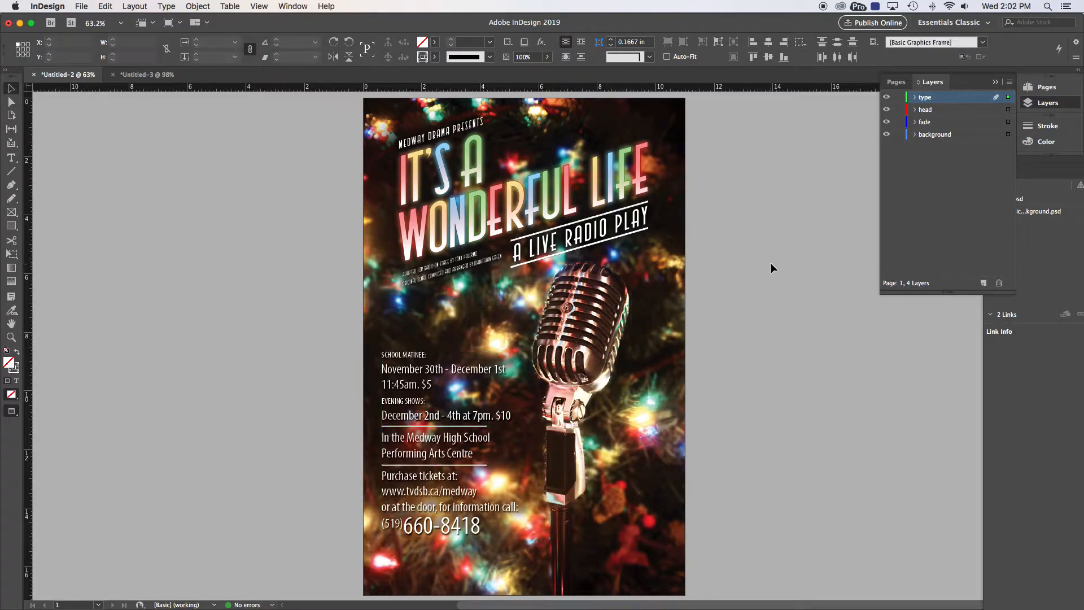
Step: Toggle the type, head and background layers' visibility to check each layer's contents
left_click(886, 97)
left_click(885, 98)
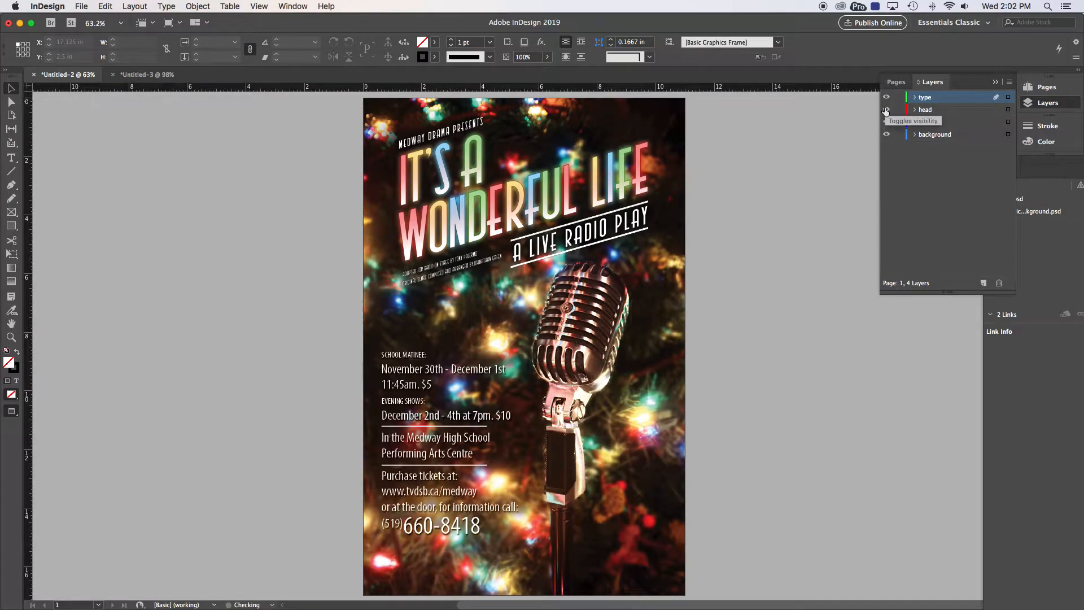
left_click(885, 110)
left_click(886, 110)
left_click(886, 135)
left_click(886, 134)
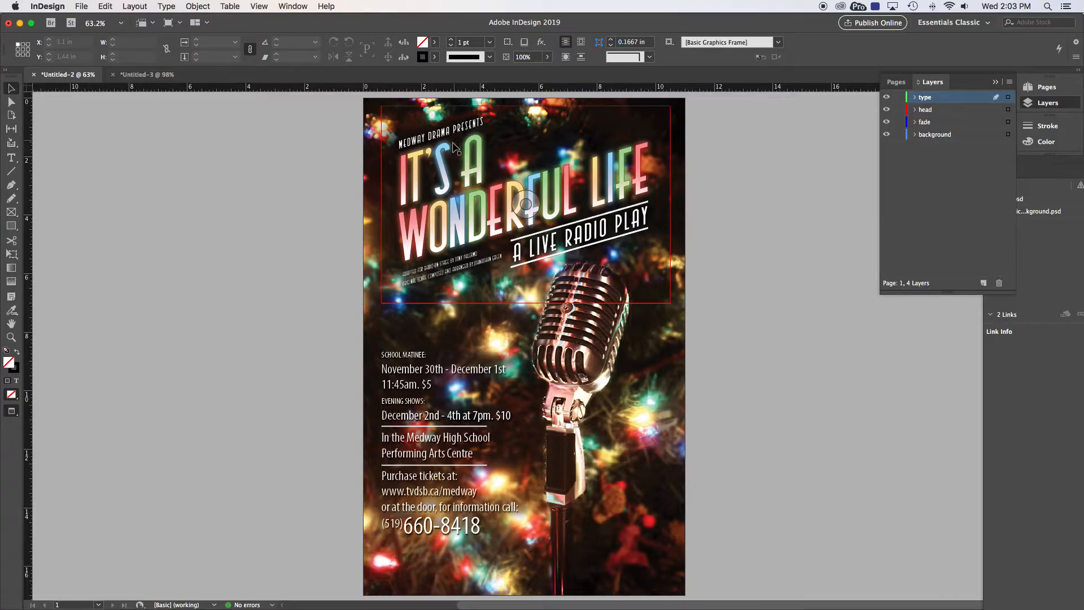
Step: Back on the portrait poster, make fade the target layer for a new rectangle
left_click(147, 74)
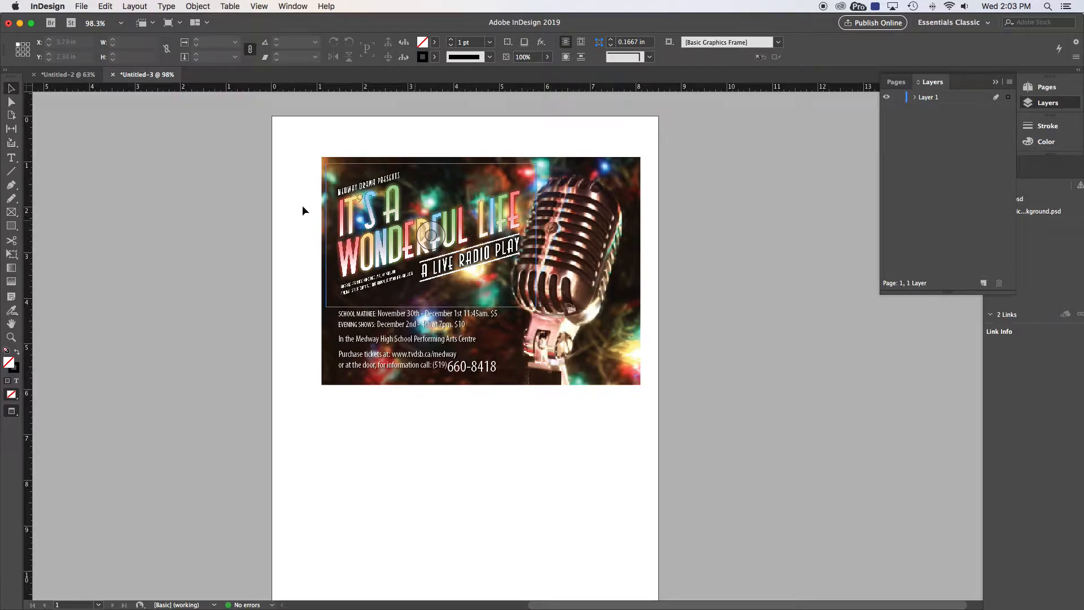
left_click(65, 76)
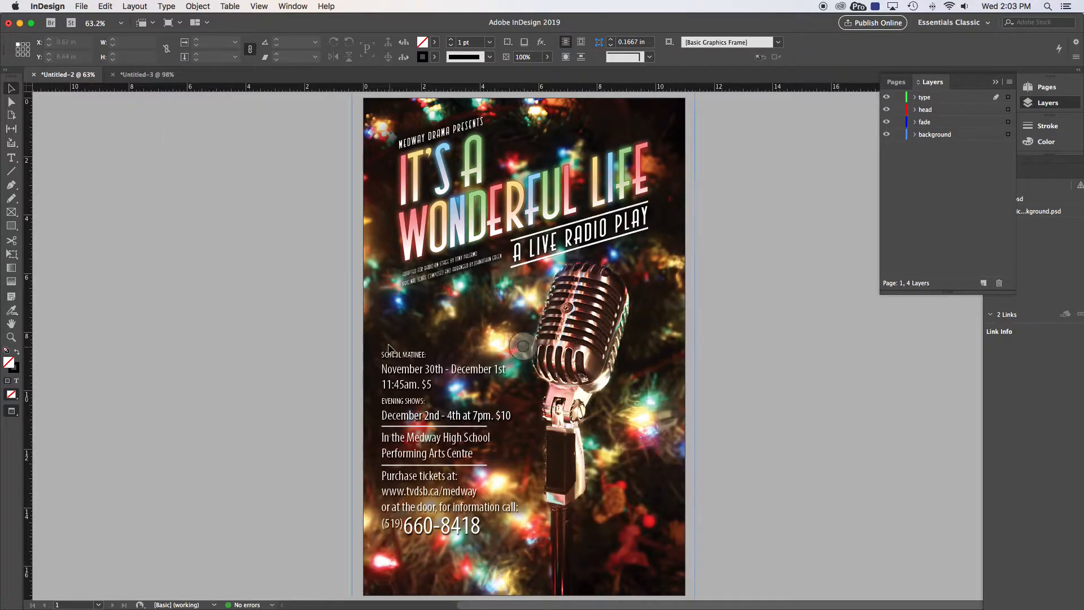
left_click(13, 226)
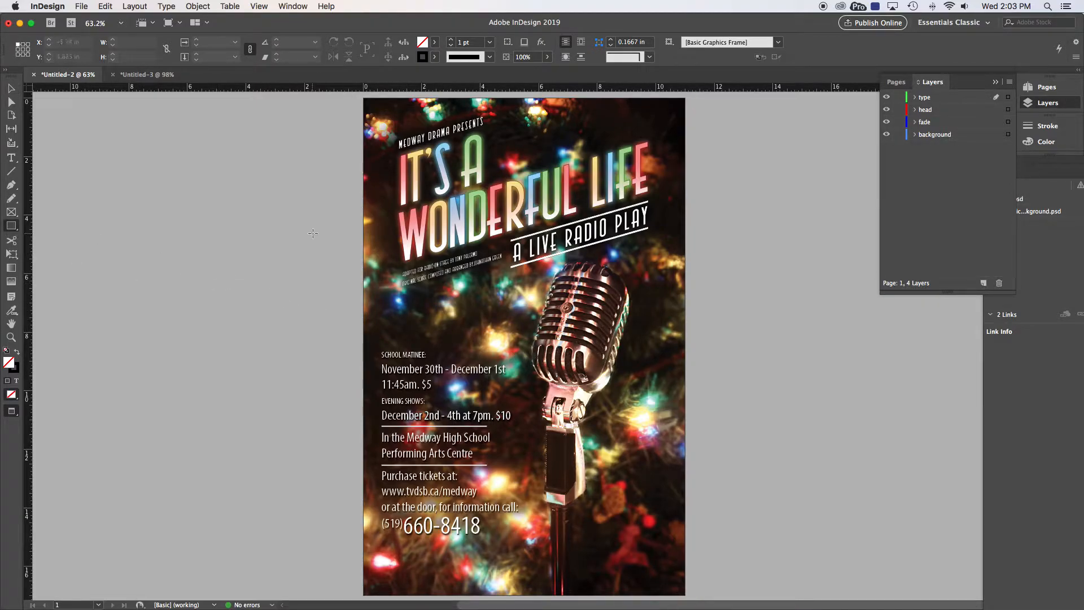
left_click(926, 123)
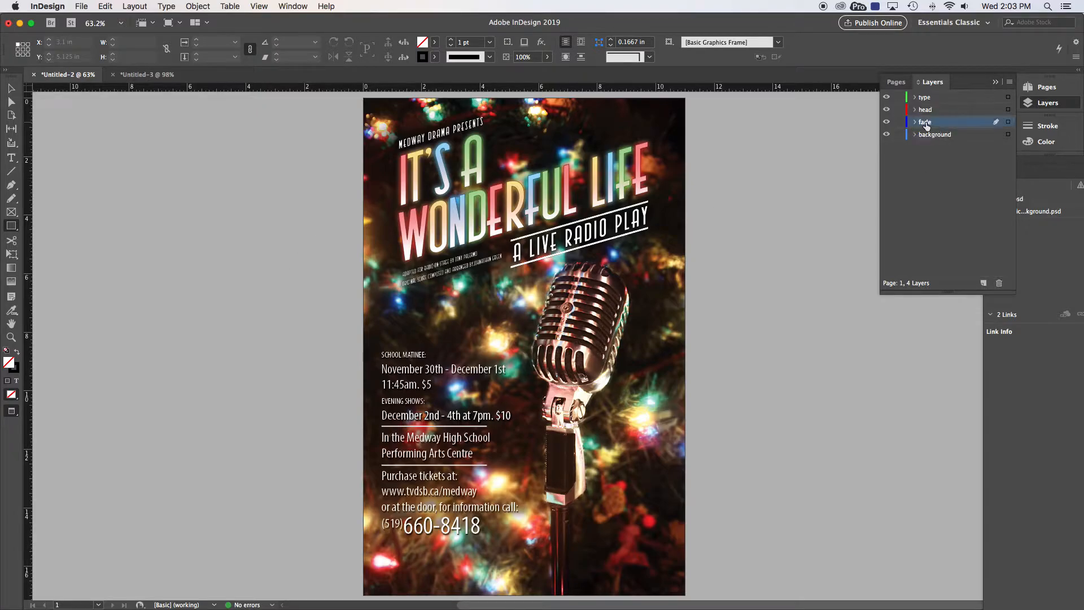
Step: Draw a rectangle frame across the poster's middle and fill it with [Paper]
left_click_drag(337, 267, 568, 445)
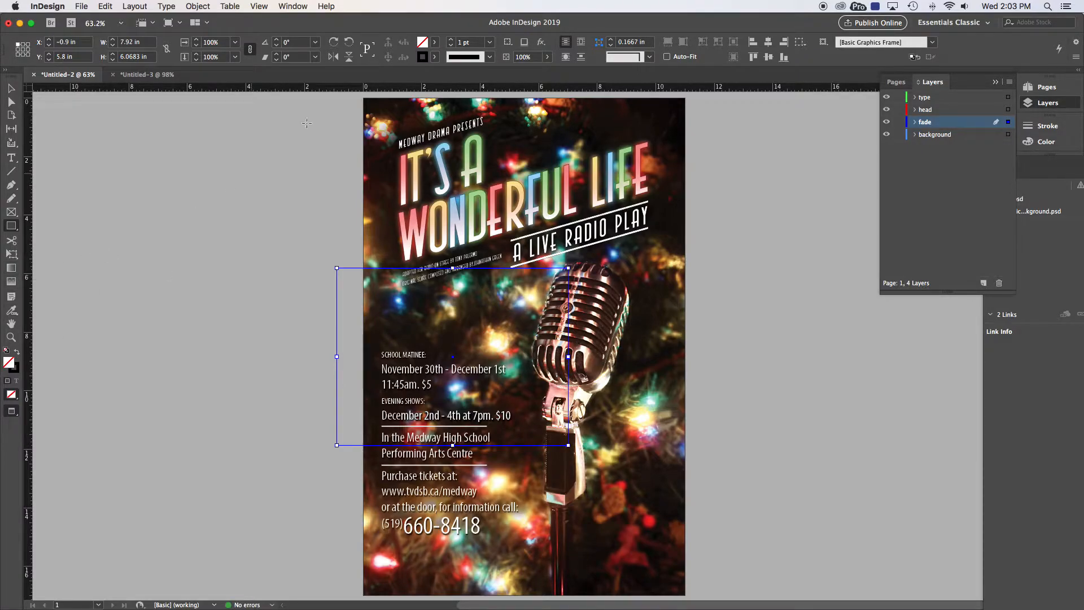
left_click(433, 42)
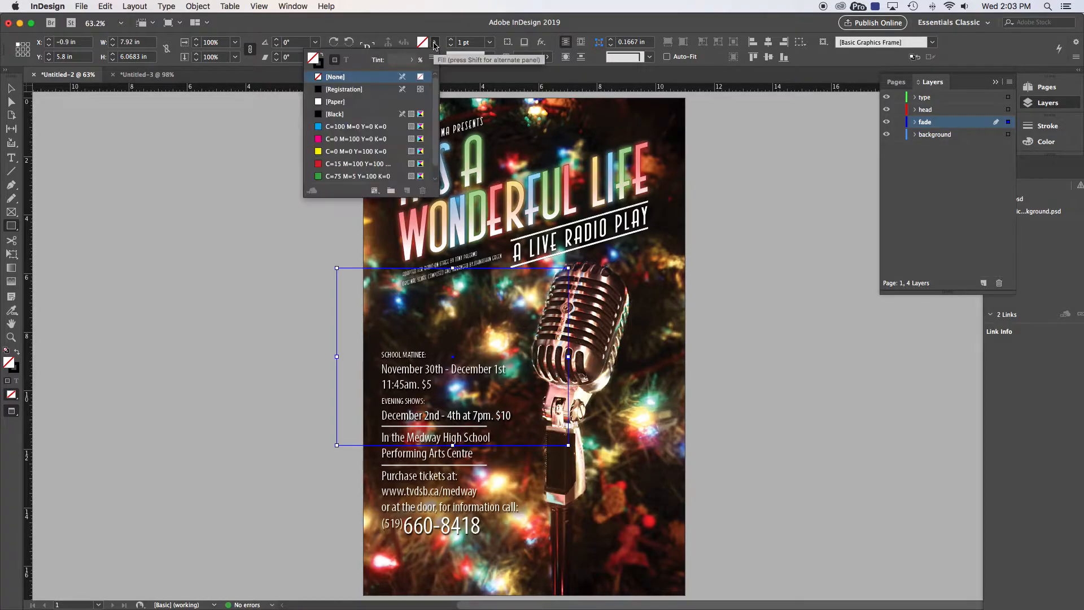
scroll(410, 101, "down", 1)
scroll(410, 102, "up", 1)
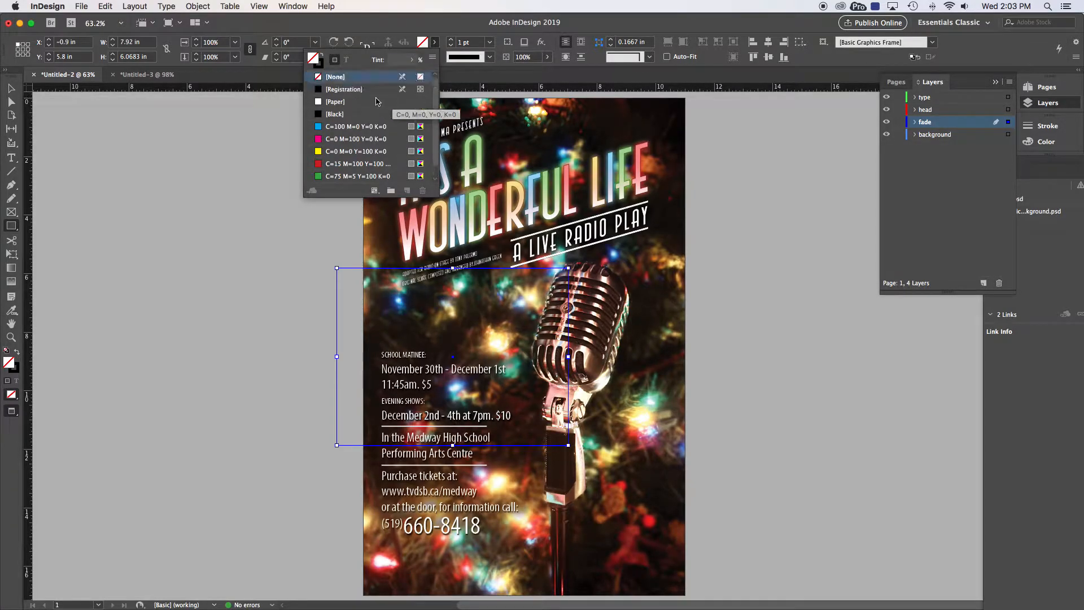
left_click(339, 102)
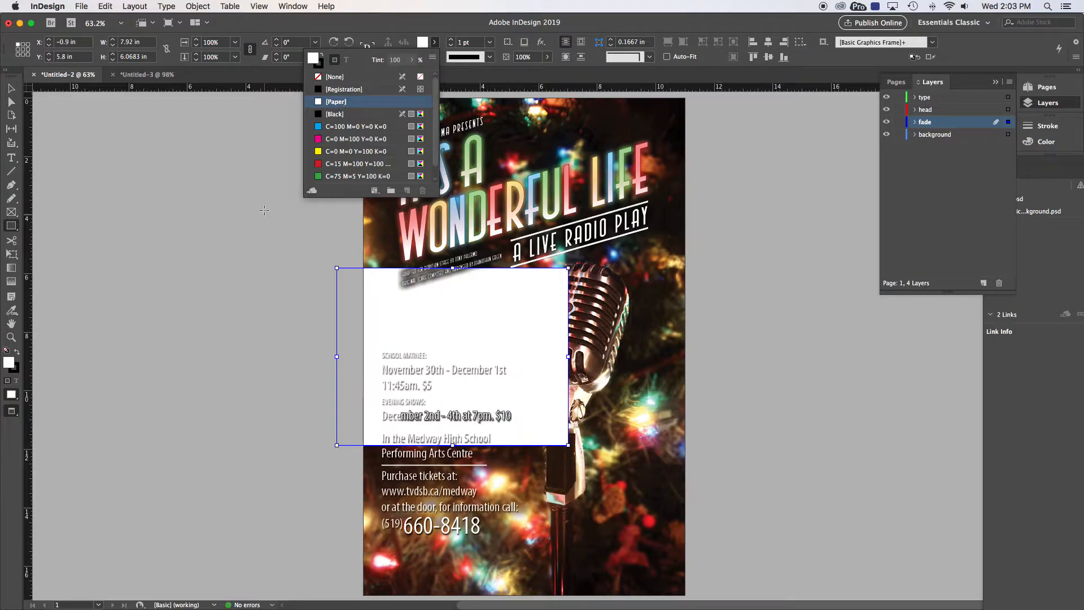
left_click(11, 90)
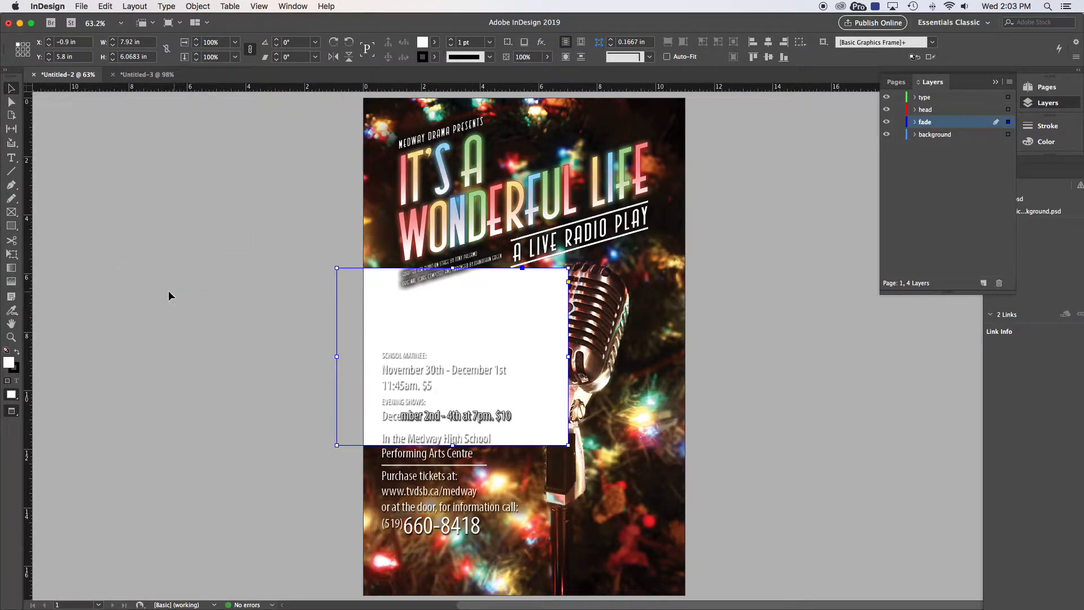
Step: Give the frame a Linear gradient and drag it to a diagonal angle
left_click(12, 269)
double_click(11, 270)
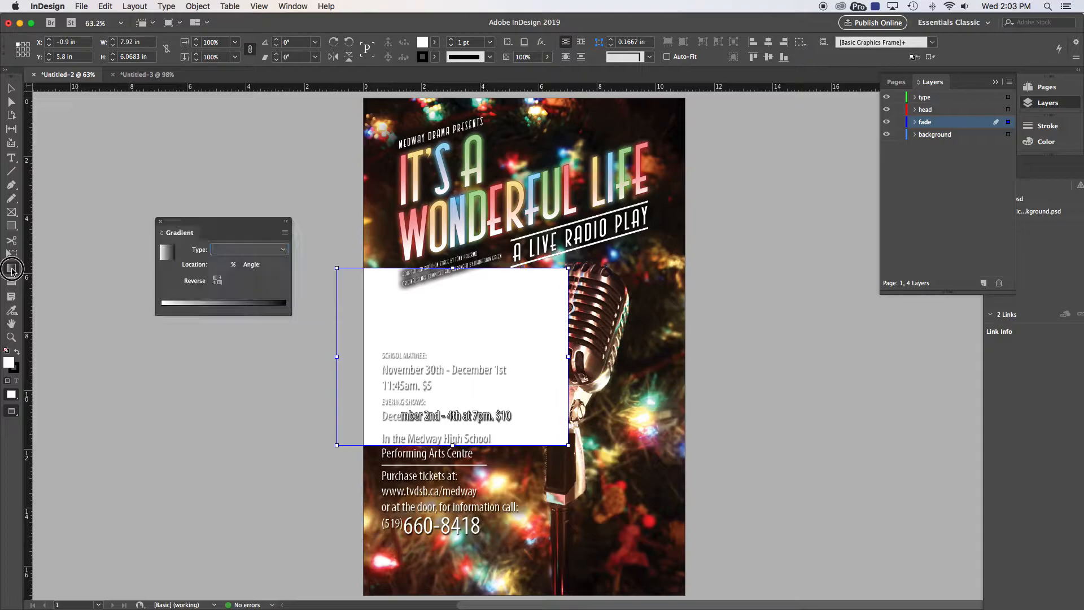
left_click(261, 251)
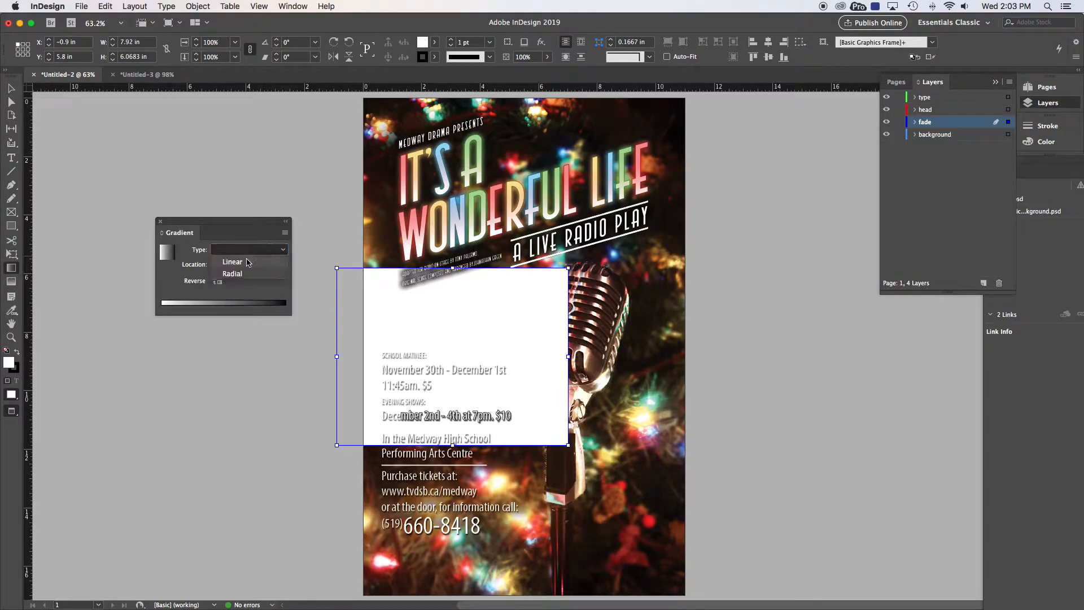
left_click(248, 263)
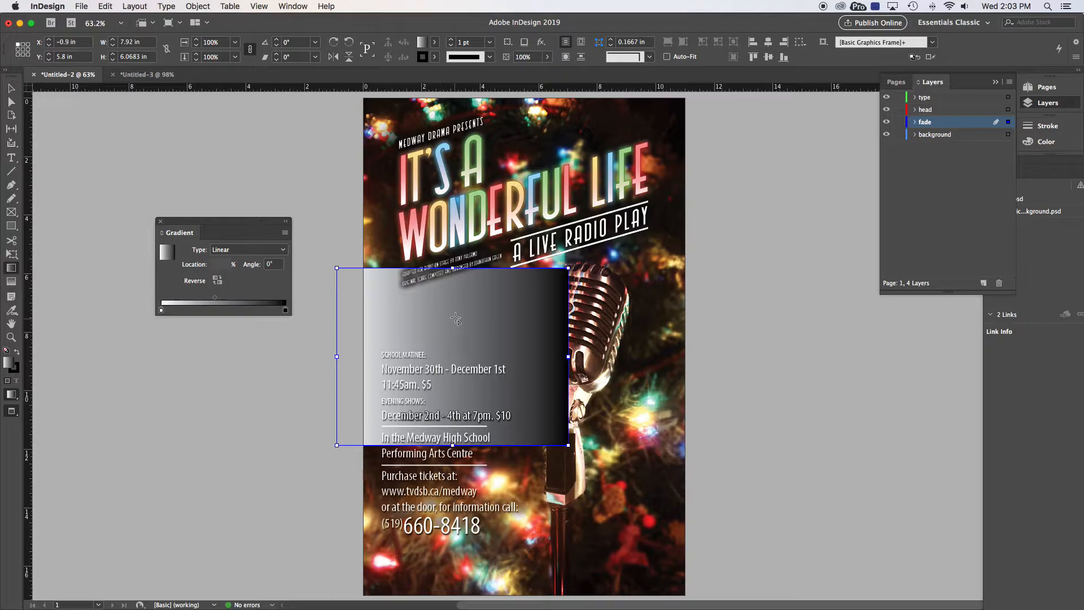
left_click_drag(462, 310, 446, 331)
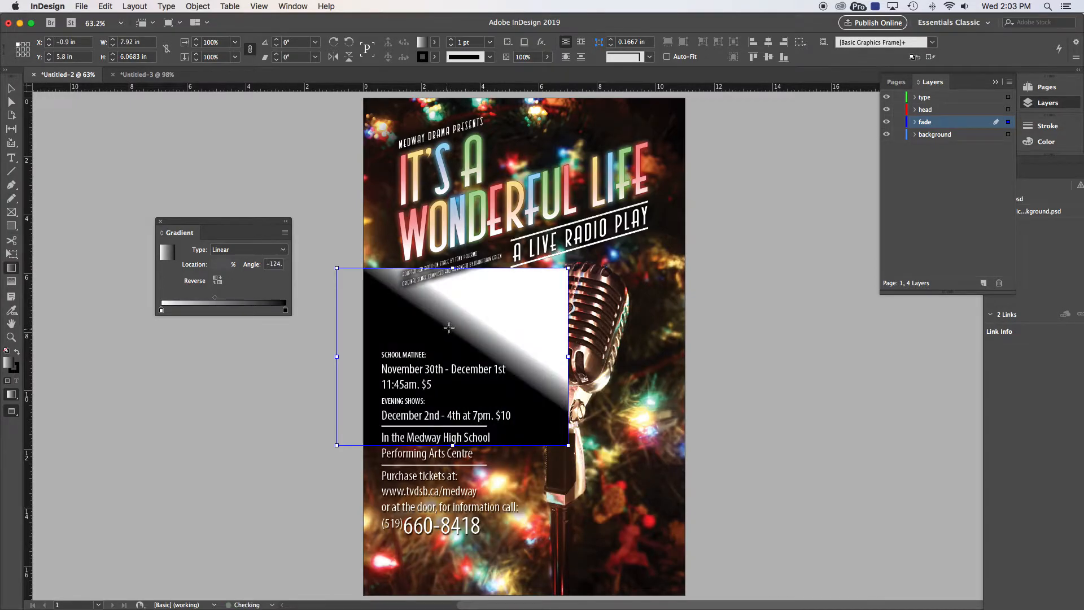
key("super+z")
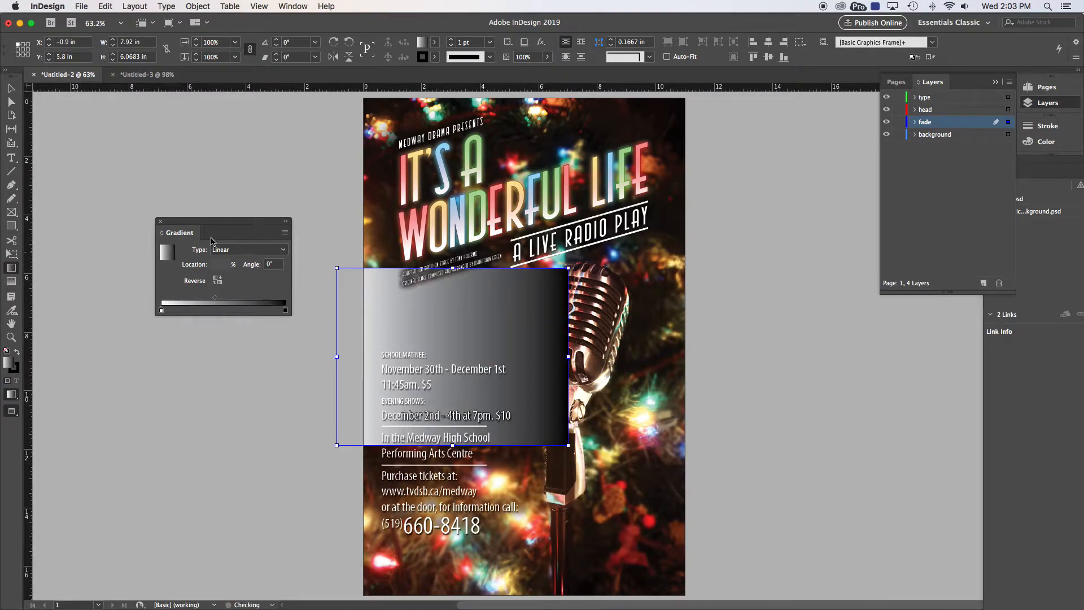
left_click_drag(502, 291, 495, 356)
left_click_drag(448, 331, 473, 364)
left_click_drag(496, 317, 433, 378)
left_click_drag(382, 310, 400, 362)
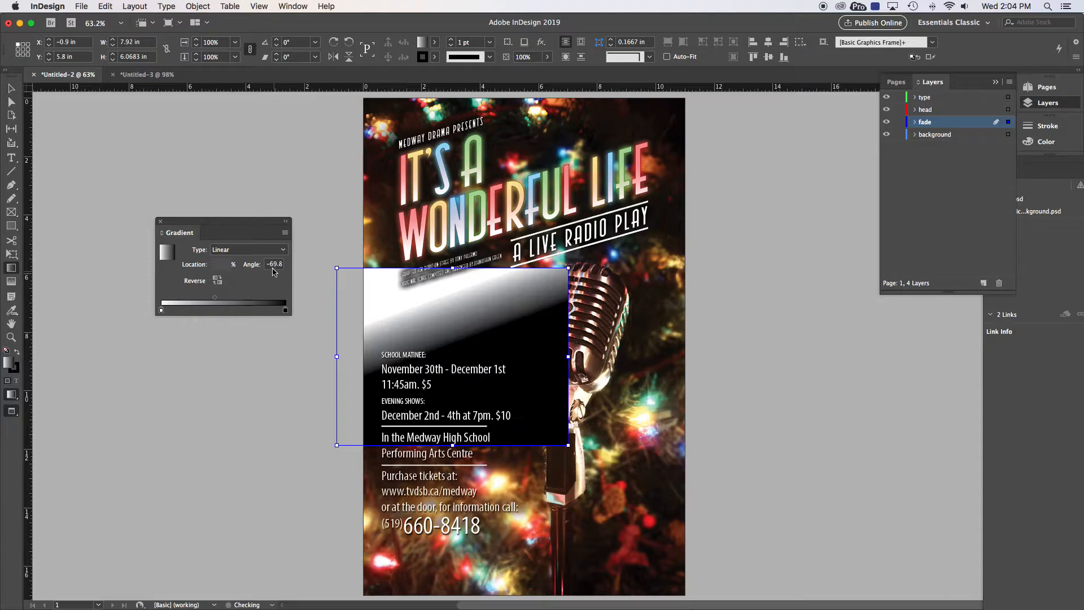
Step: Try a Radial gradient, then undo back to the diagonal linear gradient
left_click(267, 252)
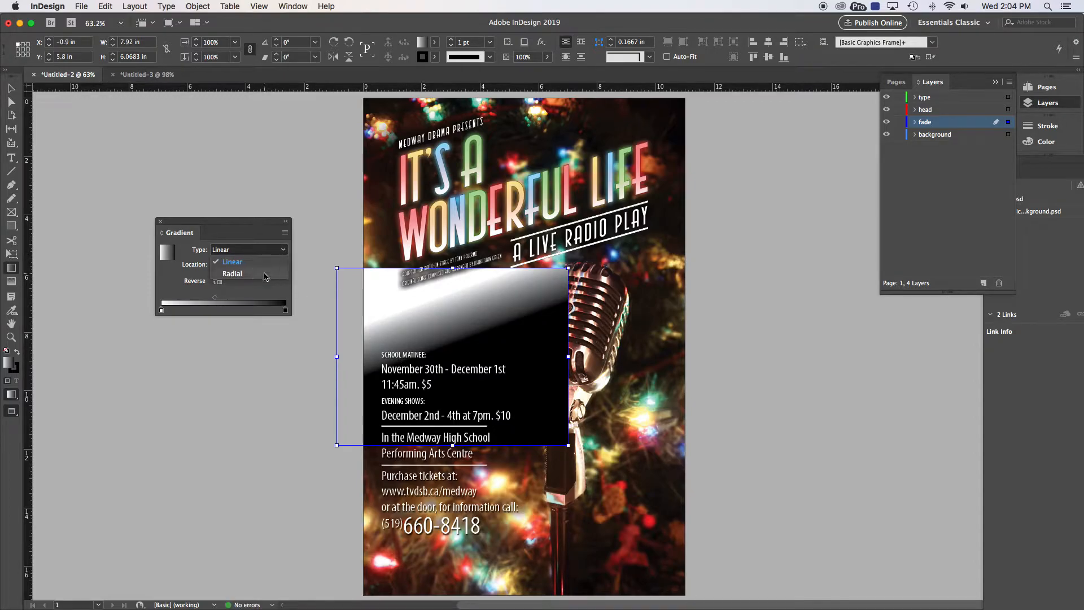
left_click(265, 276)
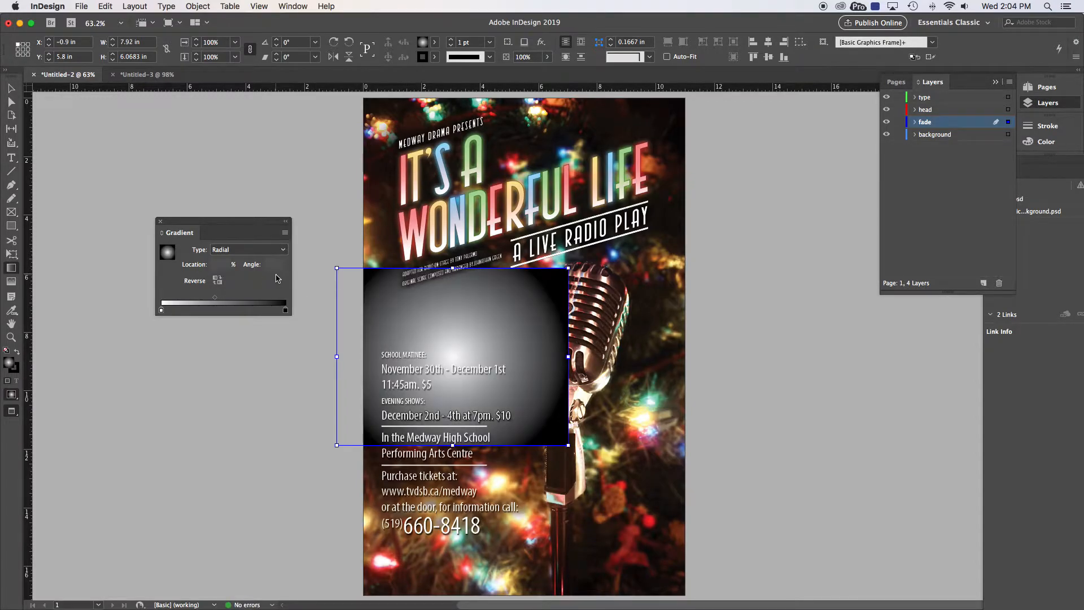
key("super+z")
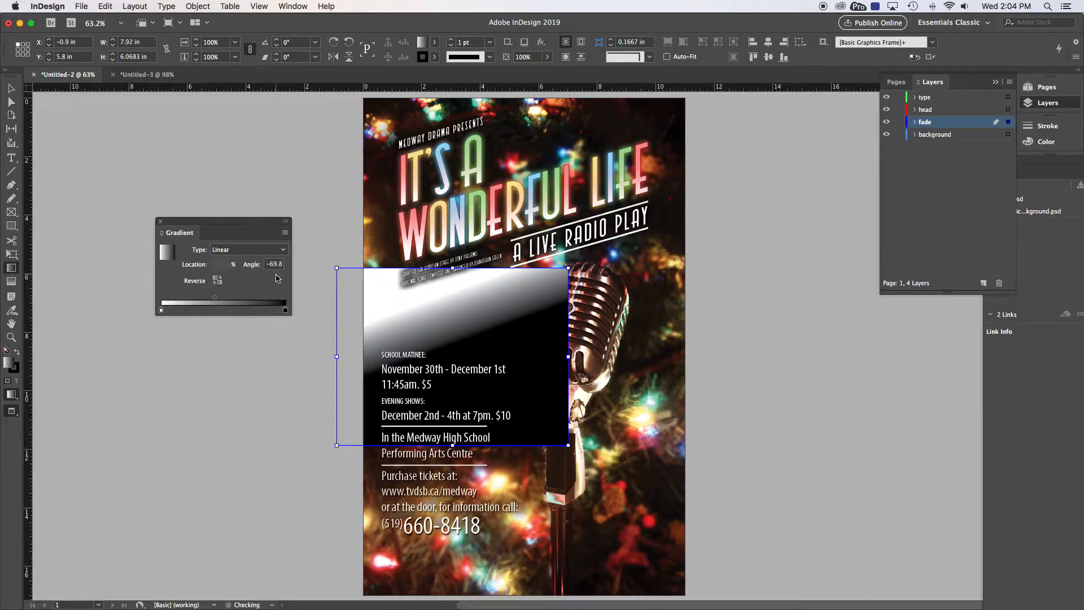
key("super+z")
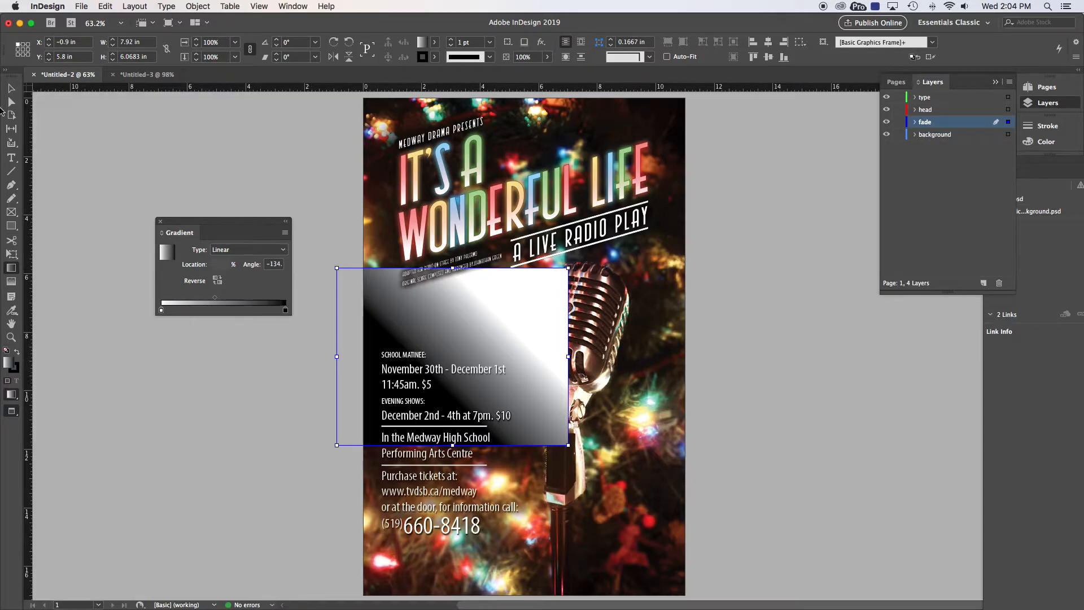
Step: Stretch the gradient frame's edges to cover the whole page
left_click(10, 89)
left_click_drag(453, 268, 452, 168)
mouse_move(452, 166)
left_mouse_down()
mouse_move(452, 148)
mouse_move(452, 161)
left_mouse_up()
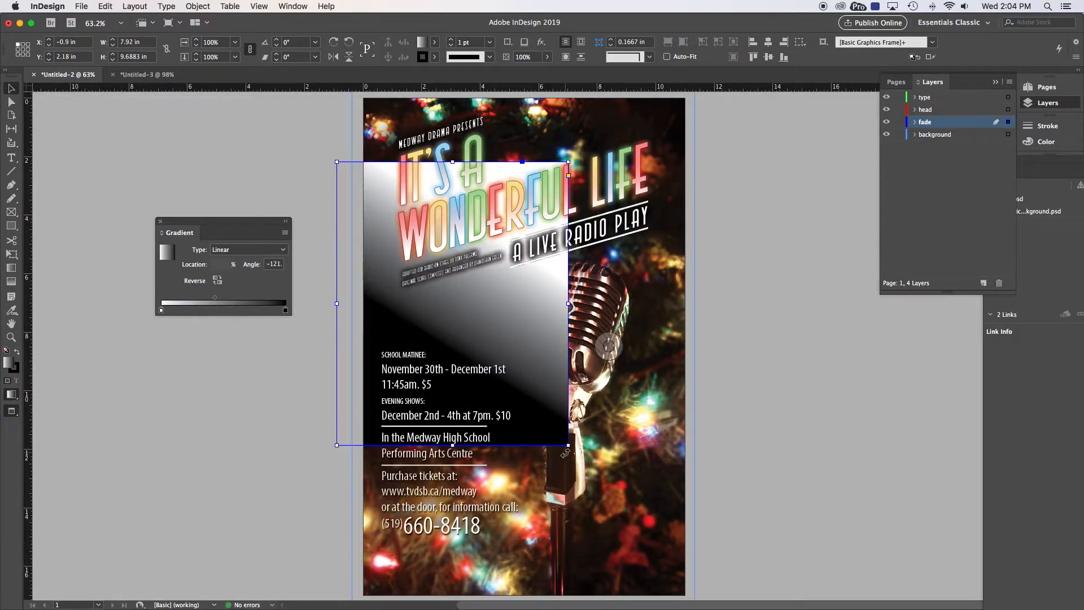
left_click_drag(570, 445, 691, 598)
left_click_drag(517, 161, 522, 99)
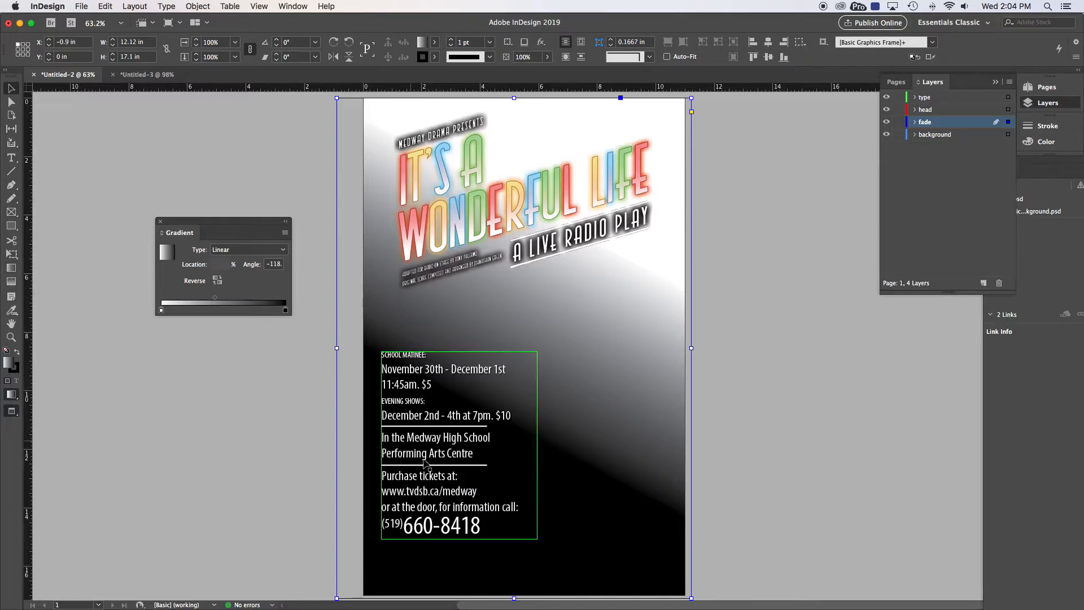
left_click_drag(577, 319, 530, 433)
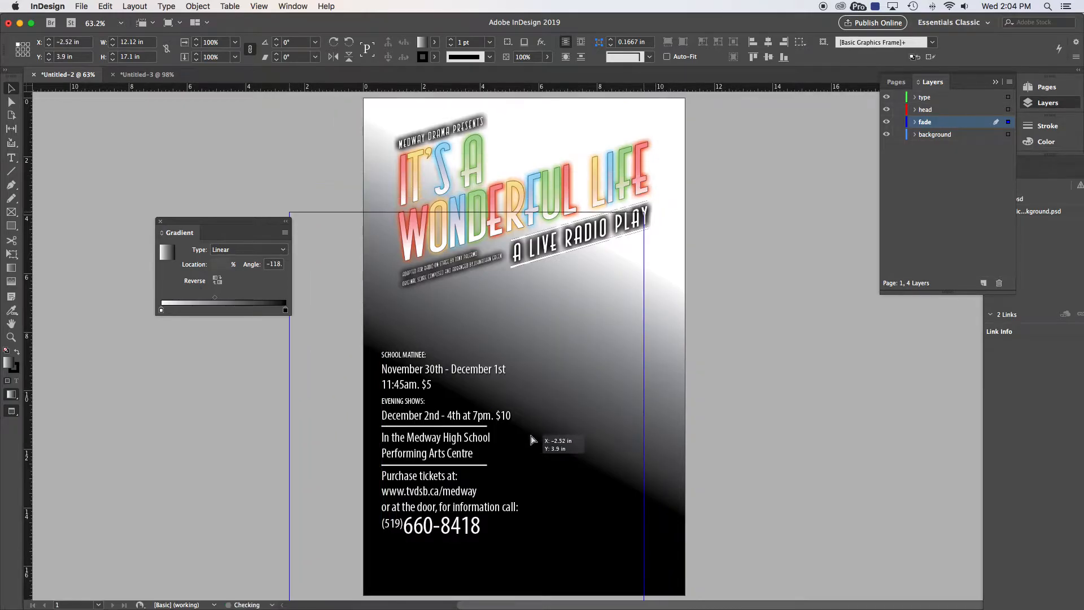
key("super+z")
left_click_drag(592, 471, 638, 369)
key("super+z")
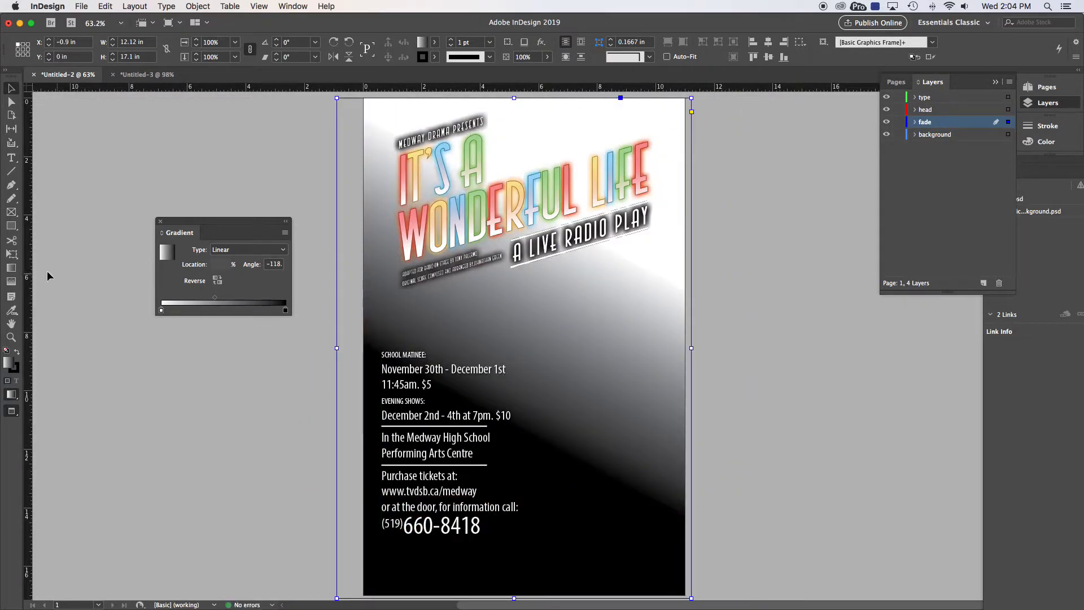
Step: Re-drag the gradient so it fades from white top-right to black bottom-left
left_click(11, 268)
left_click_drag(577, 423, 537, 508)
left_click_drag(624, 345, 468, 525)
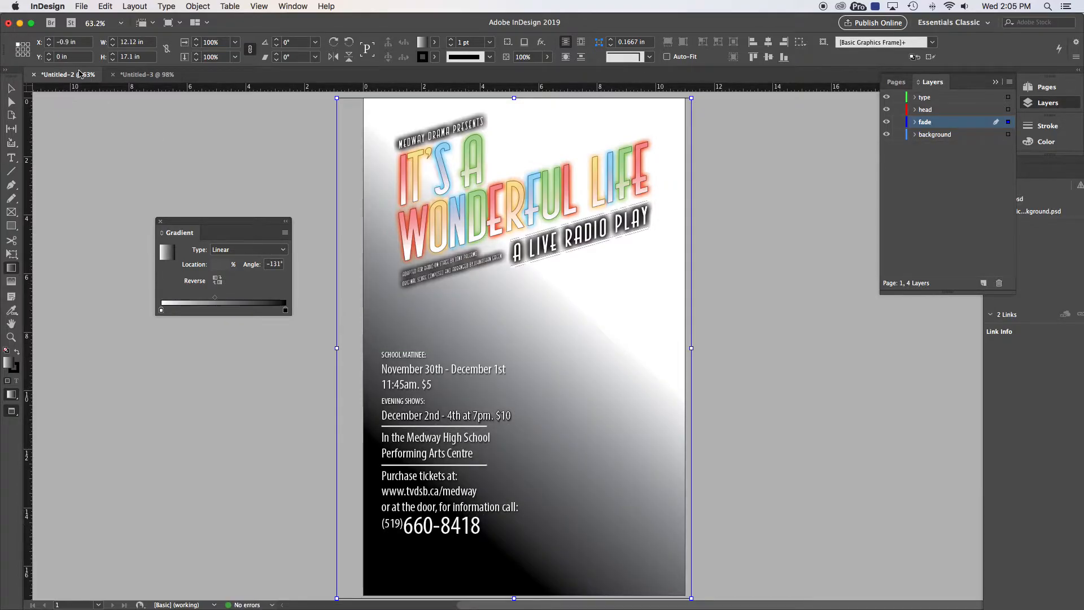
left_click(11, 89)
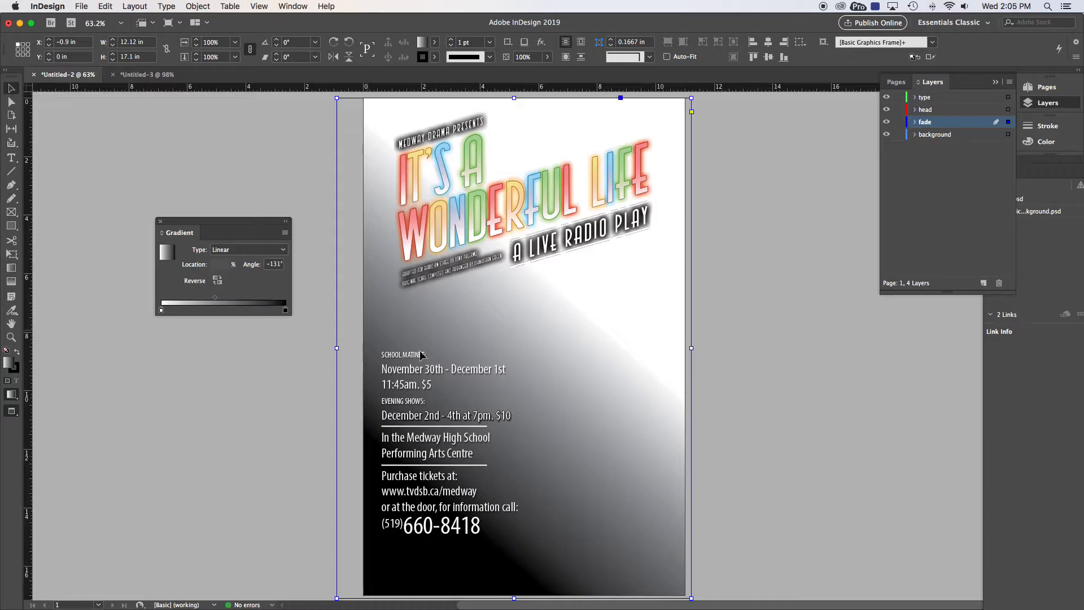
Step: Open the frame's Transparency effects and lower its opacity to about 73%
right_click(646, 418)
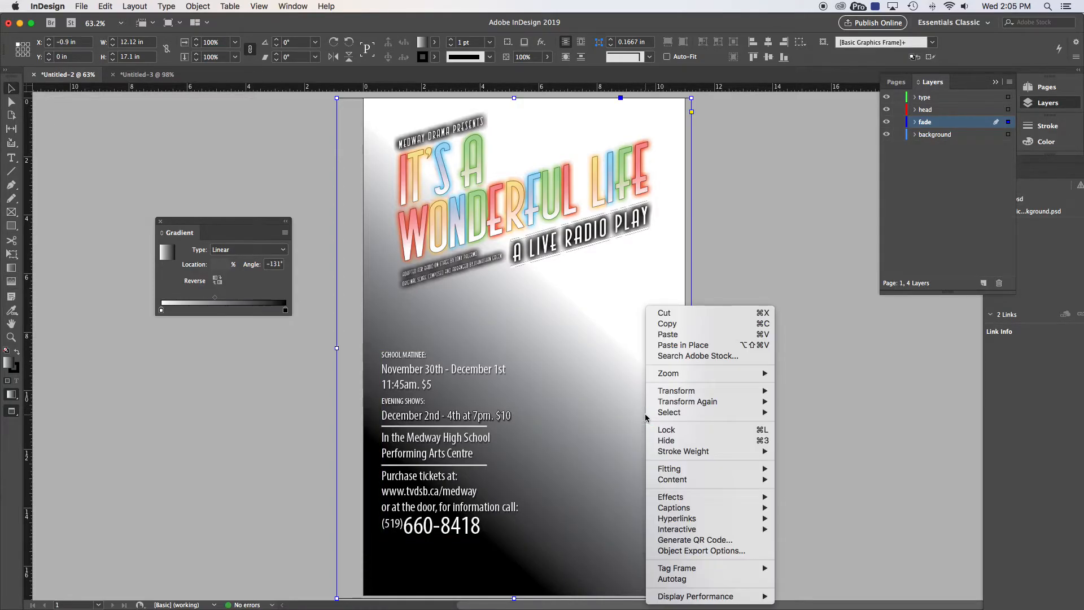
mouse_move(682, 500)
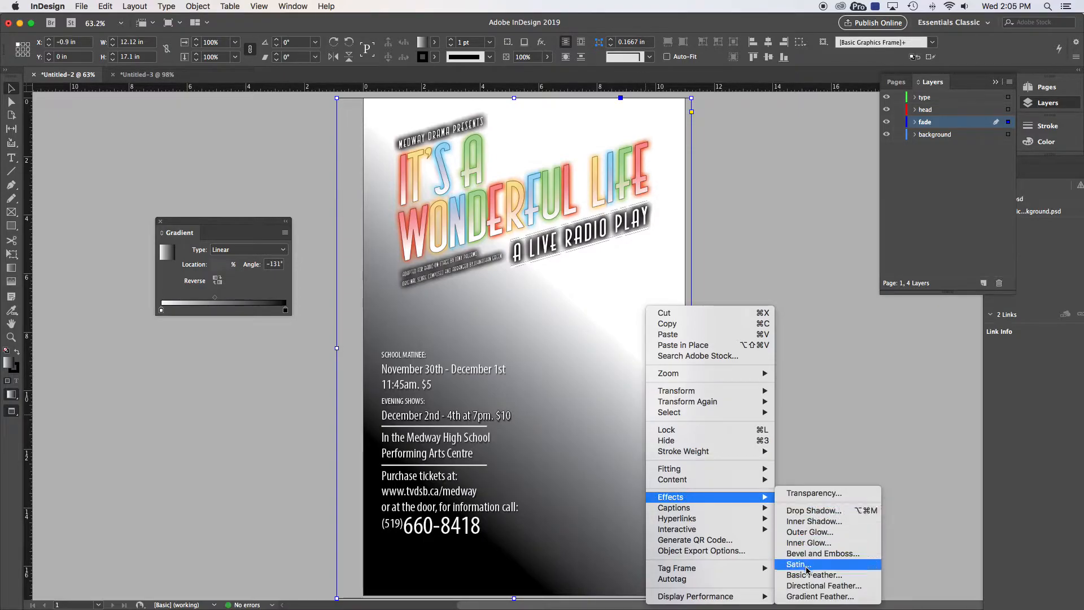
left_click(797, 494)
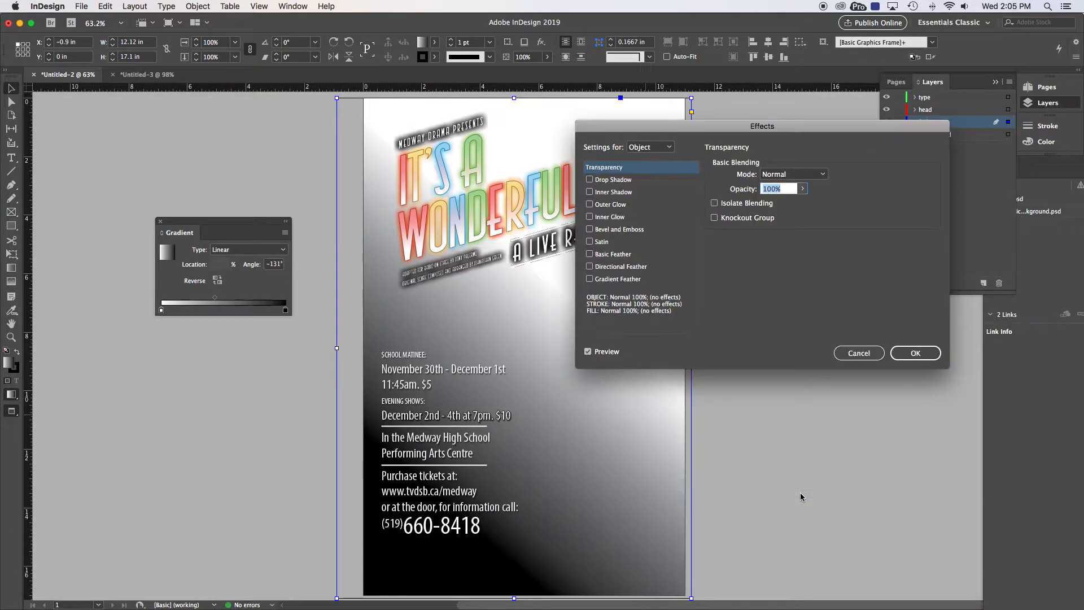
left_click_drag(811, 132, 822, 316)
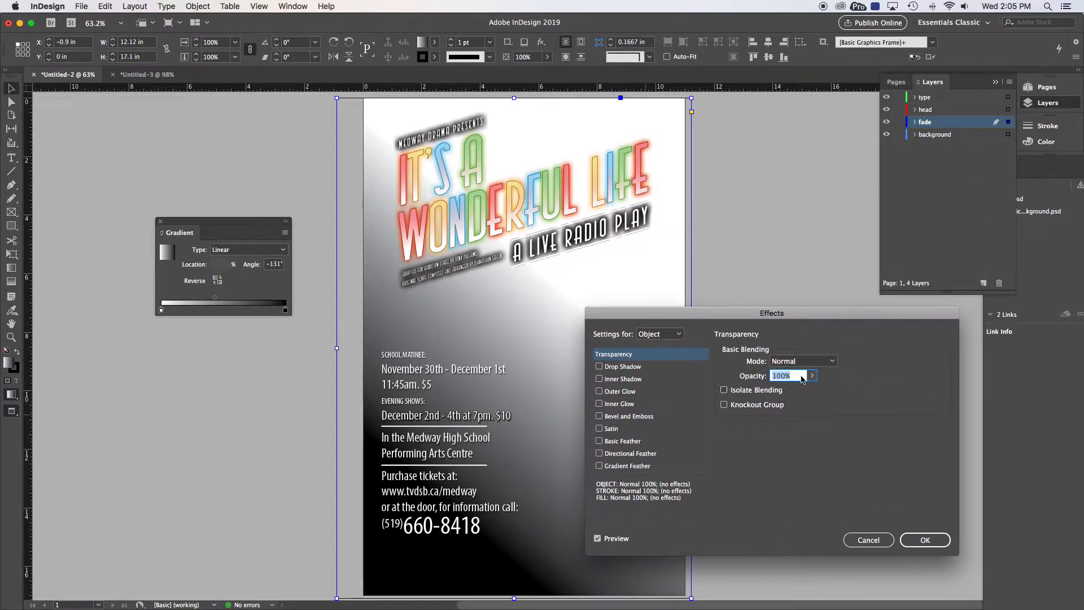
left_click(813, 376)
mouse_move(813, 390)
left_mouse_down()
mouse_move(798, 391)
mouse_move(814, 390)
left_mouse_up()
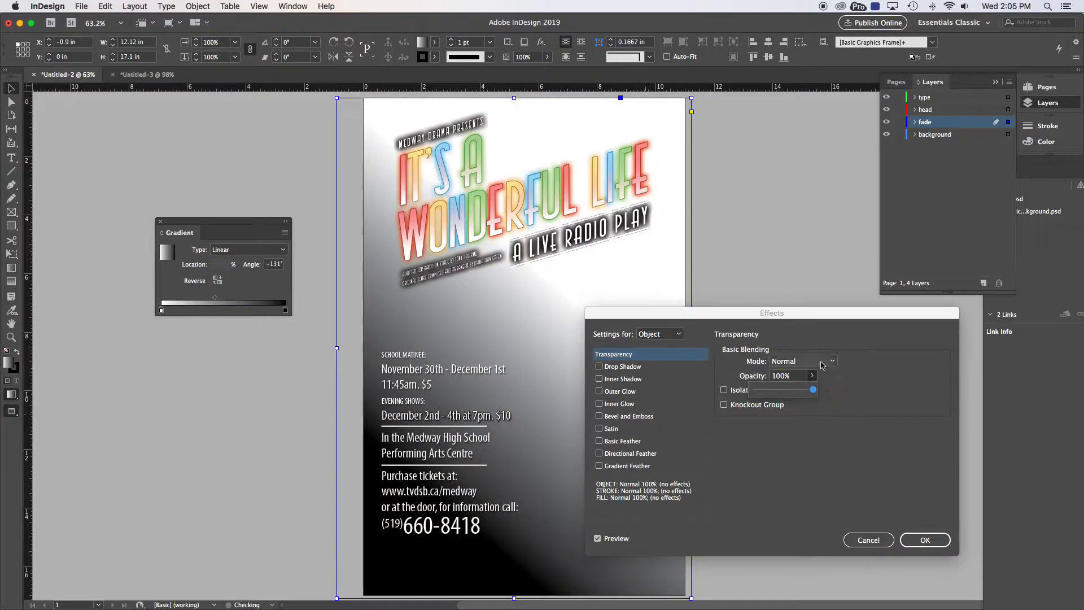
Step: Set the blend mode to Multiply, opacity to 67%, and apply
left_click(824, 361)
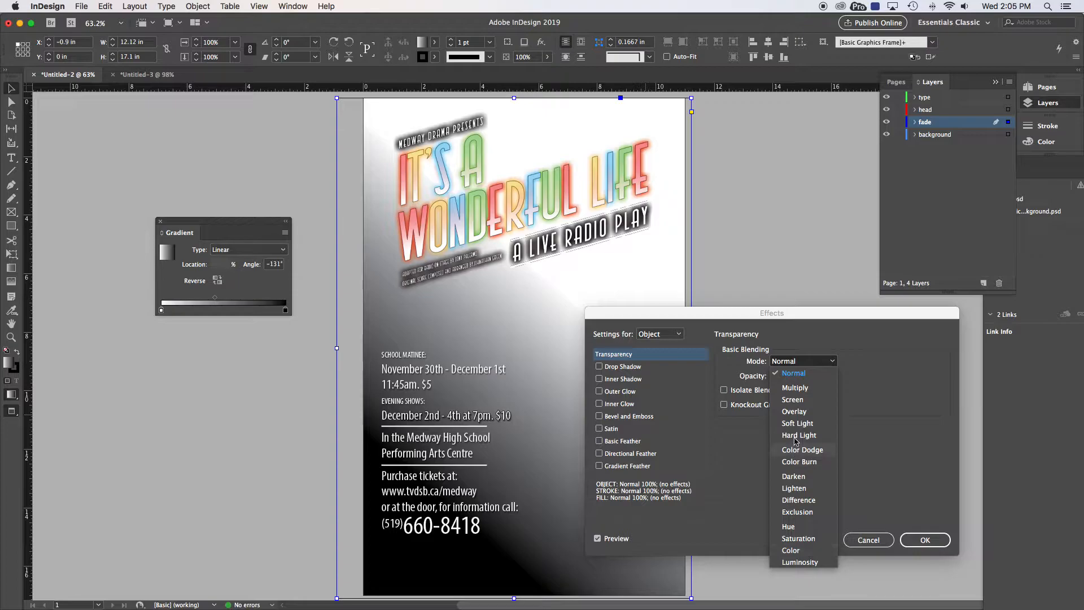
left_click(801, 401)
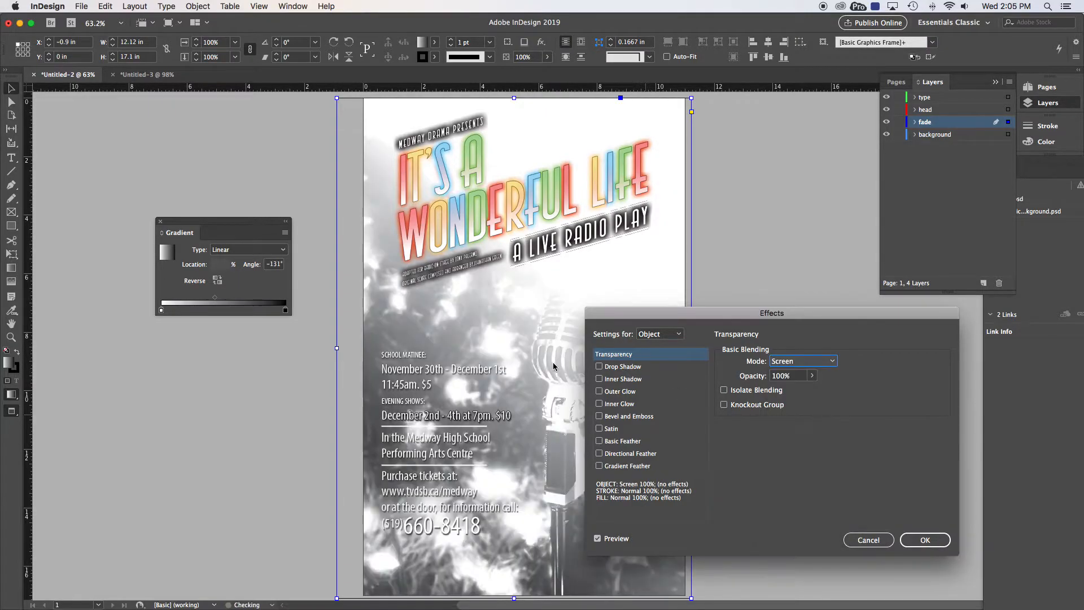
left_click(833, 362)
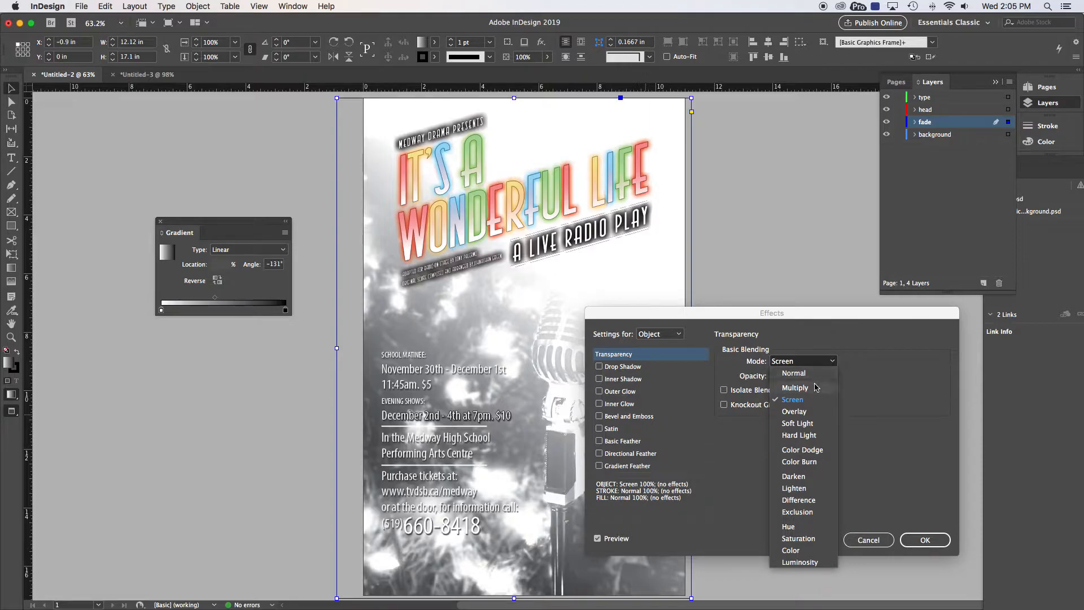
left_click(817, 388)
left_click_drag(677, 317, 787, 341)
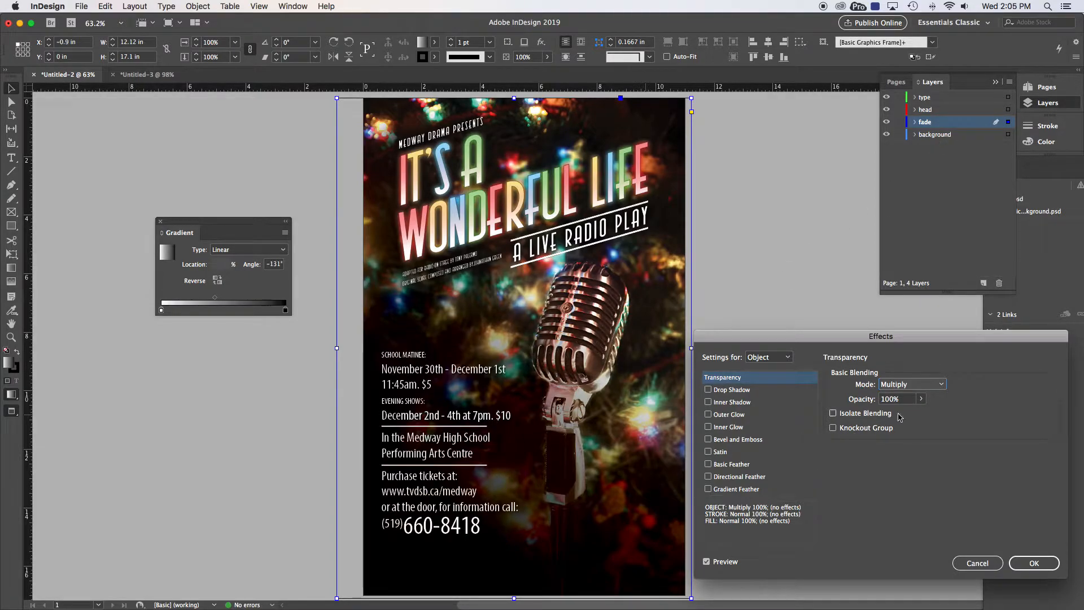
left_click(921, 398)
mouse_move(923, 414)
left_mouse_down()
mouse_move(856, 415)
mouse_move(903, 410)
left_mouse_up()
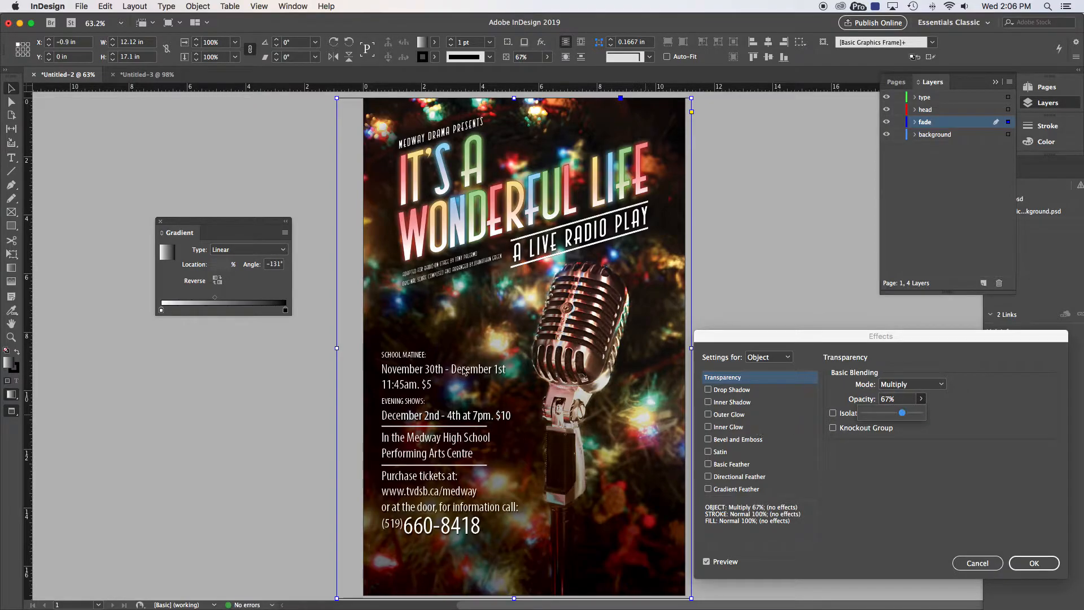
left_click(1031, 563)
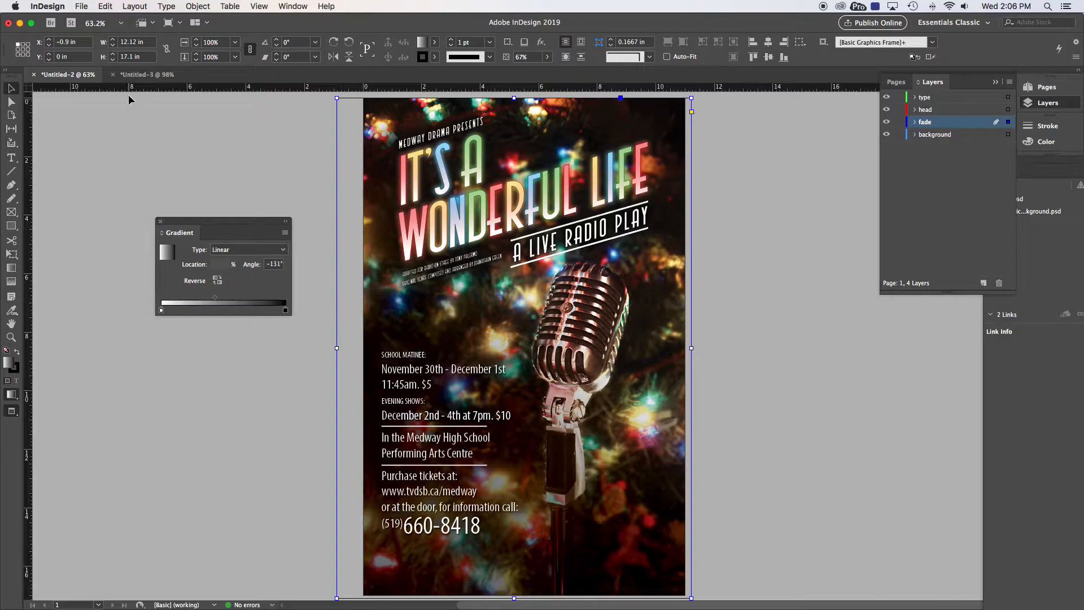
Step: On the landscape poster, move the title graphic and event text onto a new type layer in place
left_click(134, 75)
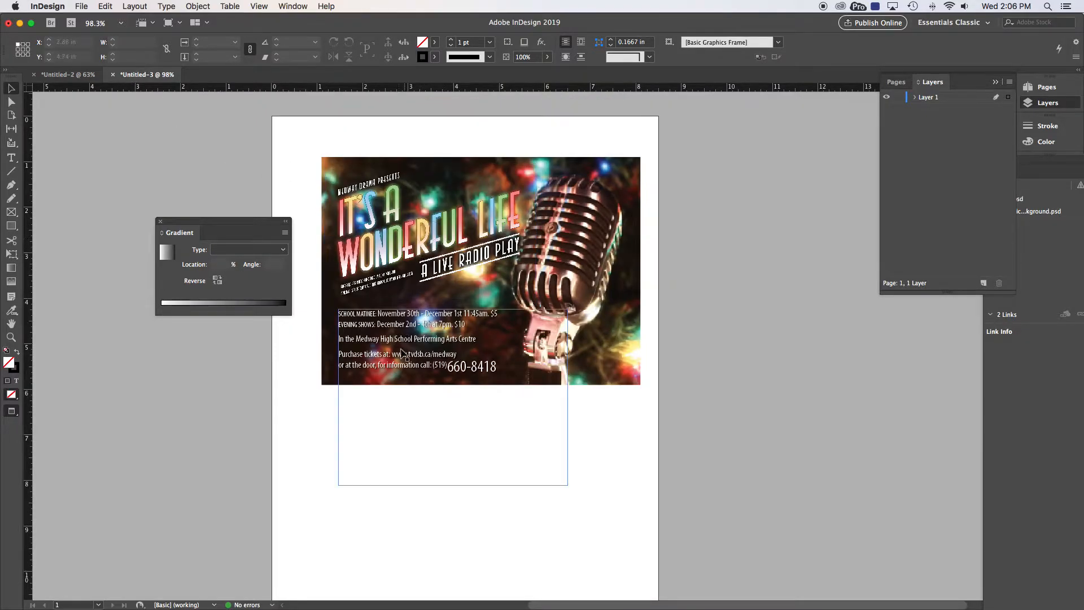
left_click(403, 328)
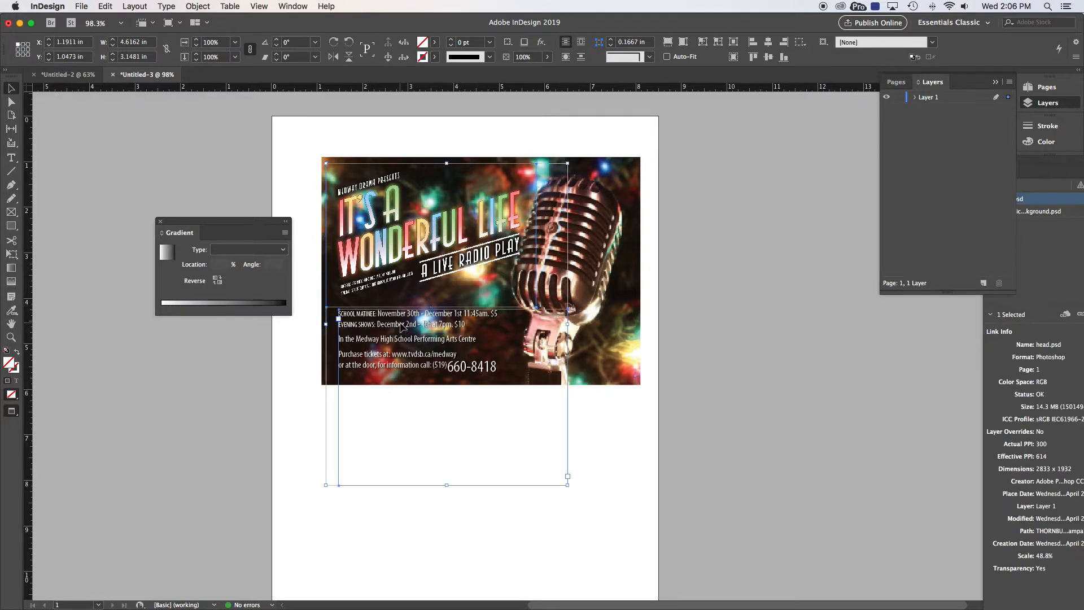
left_click(386, 323, "shift")
key("BackSpace")
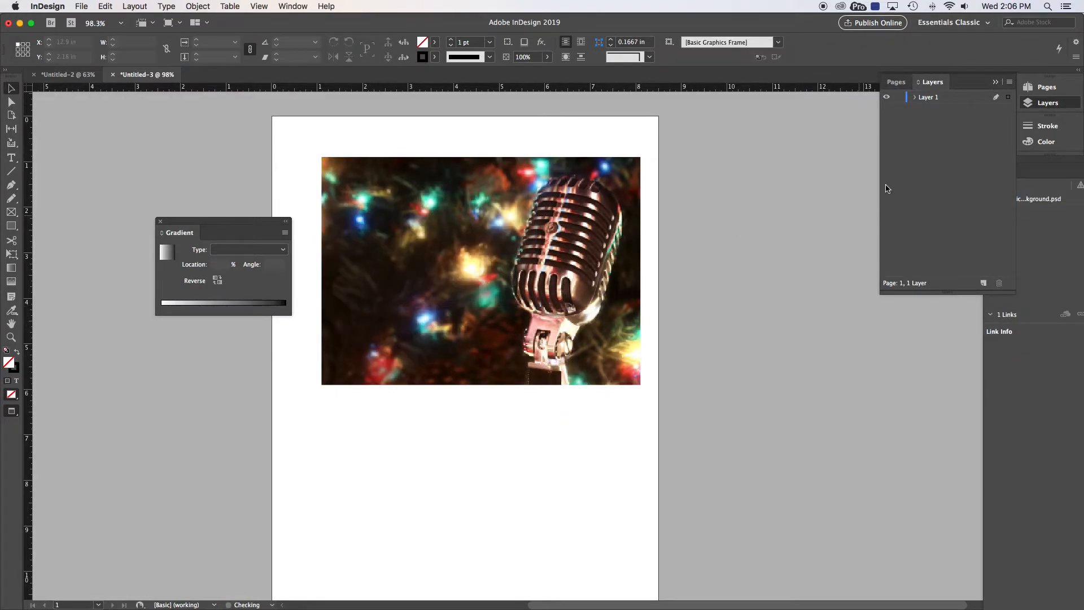
left_click(995, 83)
left_click(989, 89)
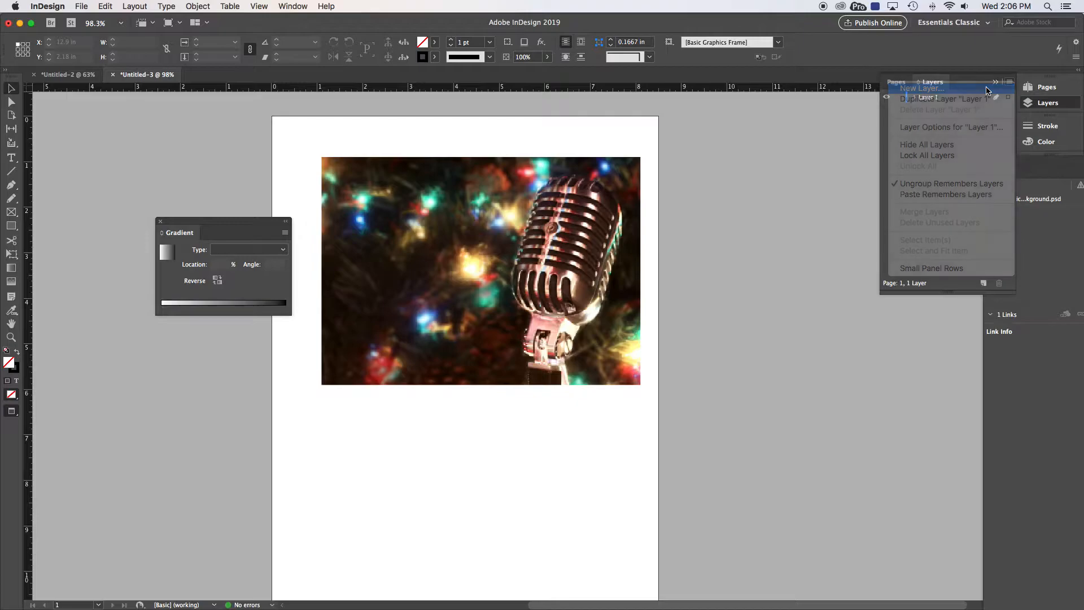
type("type")
key("Return")
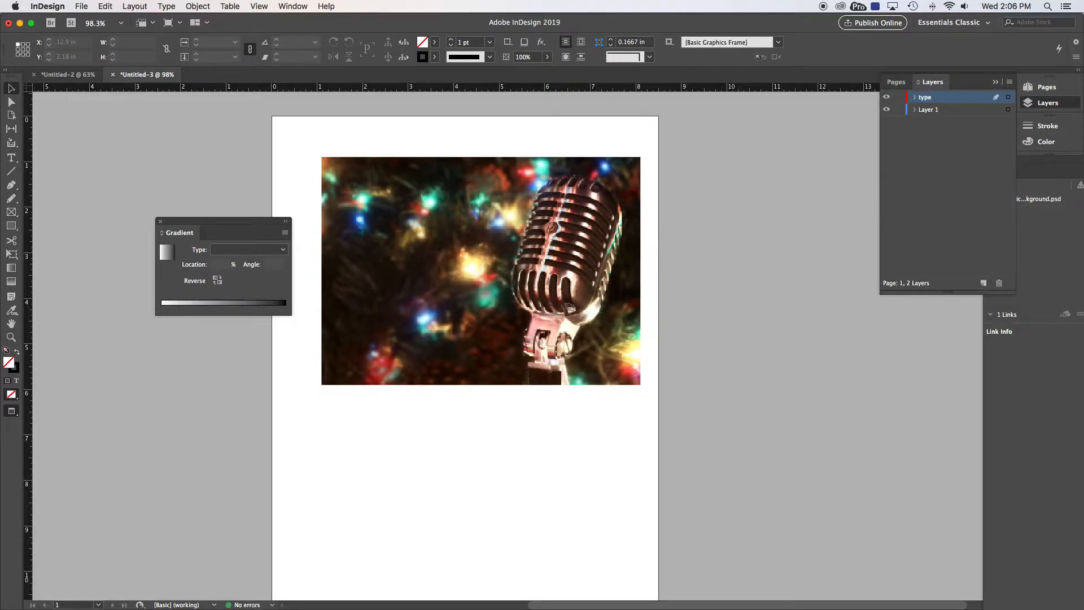
key("super+alt+shift+v")
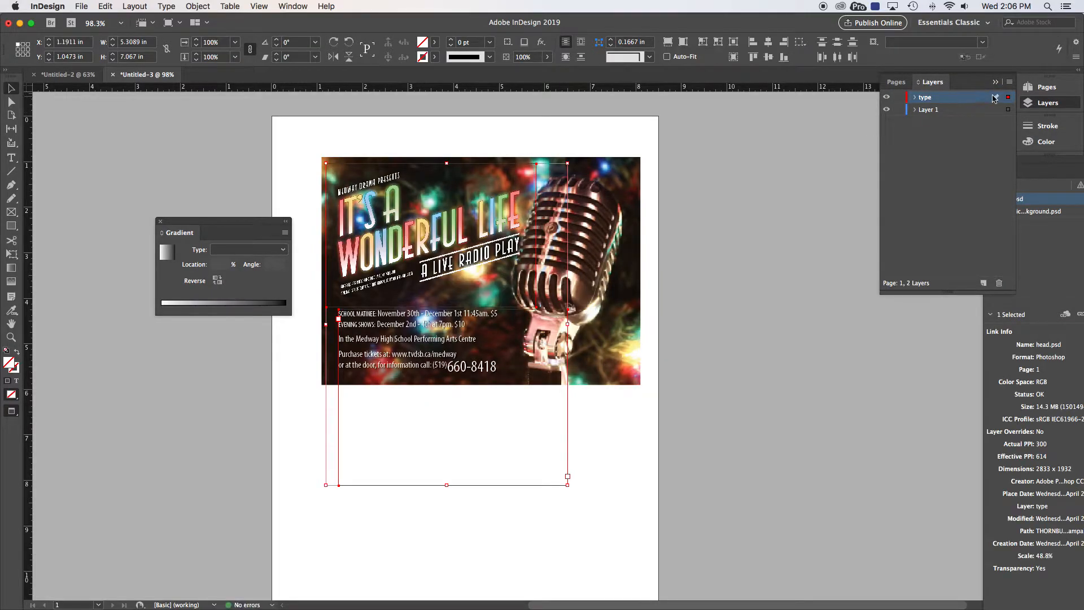
Step: Add a fade layer below type and lock the type layer
left_click(1011, 83)
left_click(989, 88)
type("fade")
key("Return")
left_click_drag(930, 100, 929, 118)
left_click(898, 97)
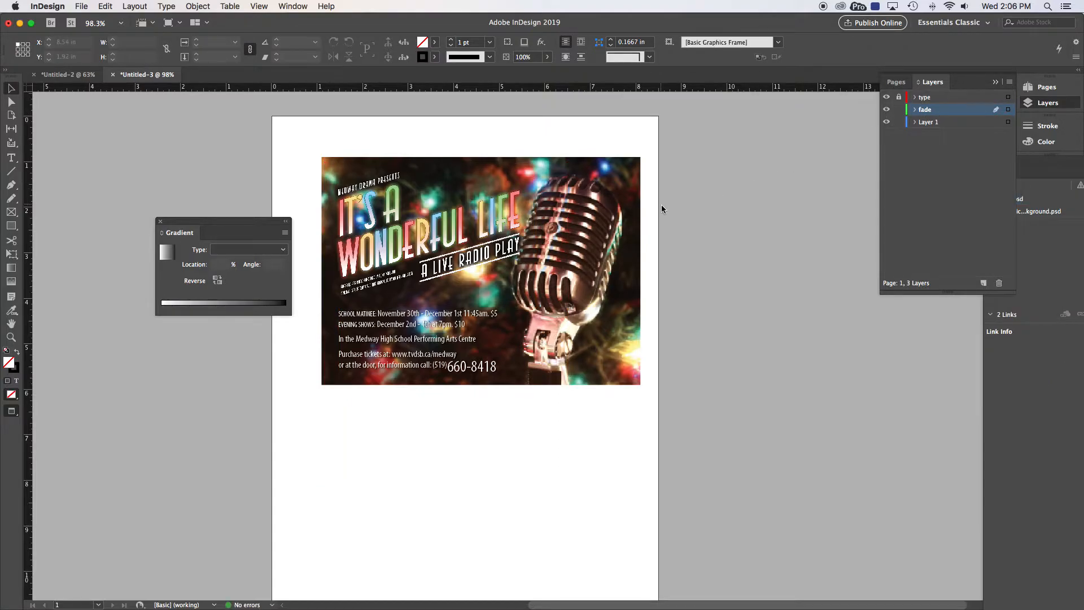
left_click_drag(305, 138, 707, 434)
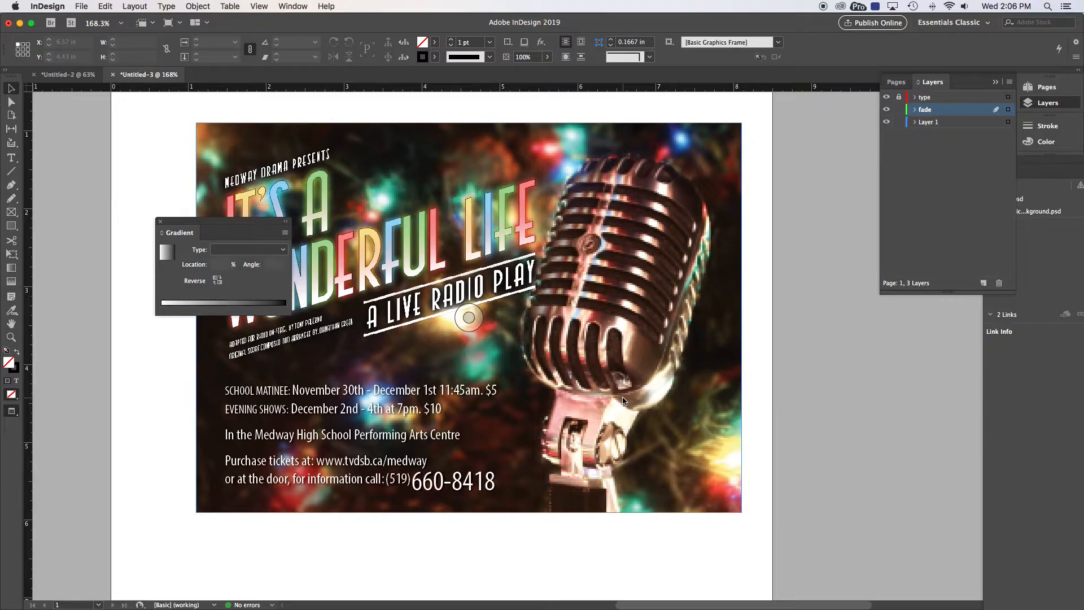
Step: Paste the portrait poster's gradient frame onto the landscape poster's fade layer
key("super+v")
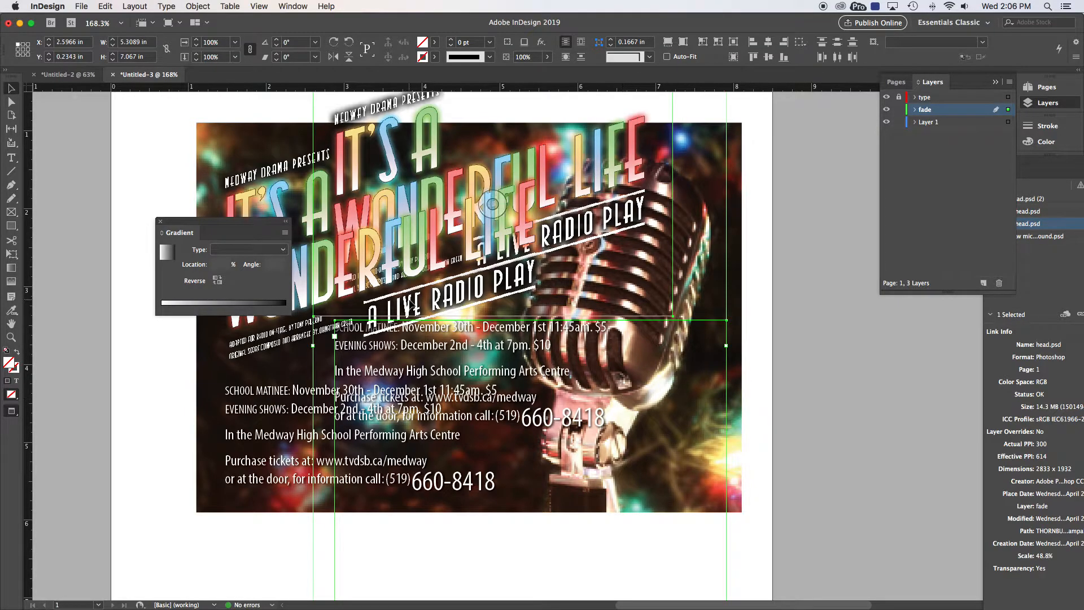
key("super+z")
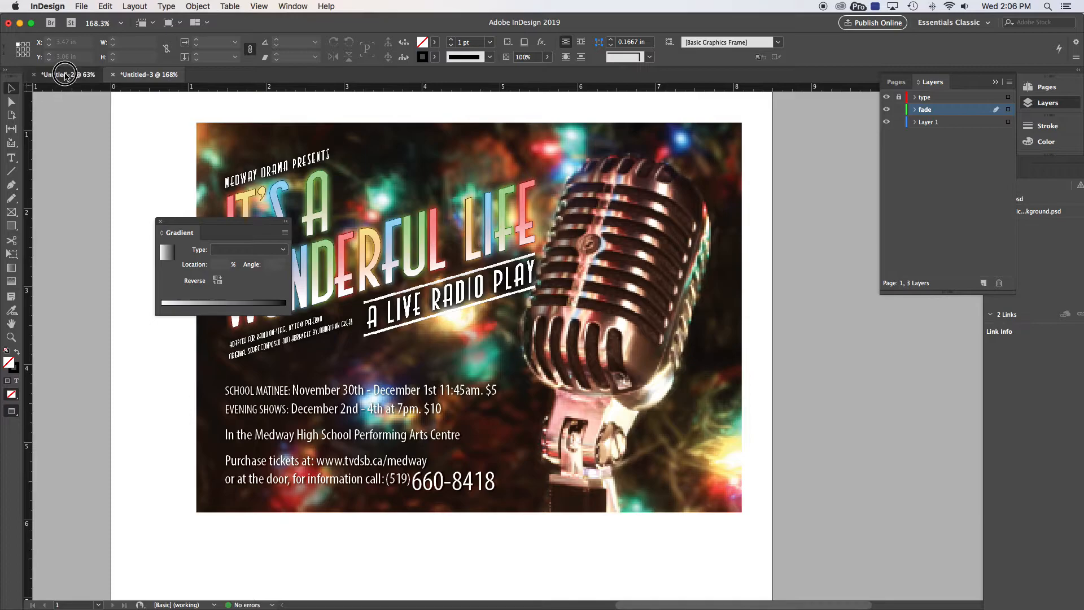
left_click(64, 76)
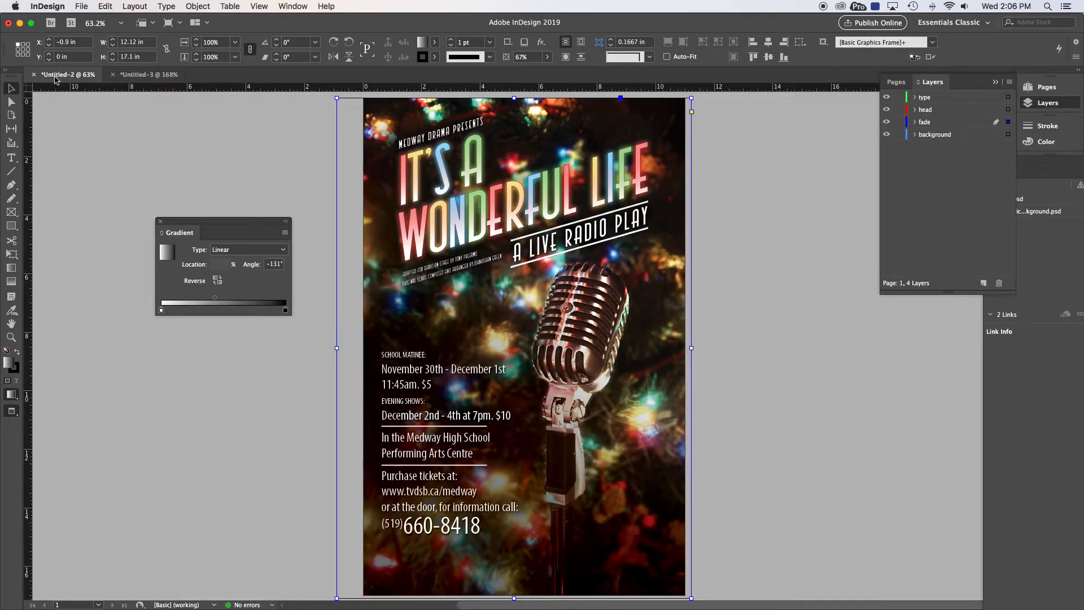
left_click(141, 75)
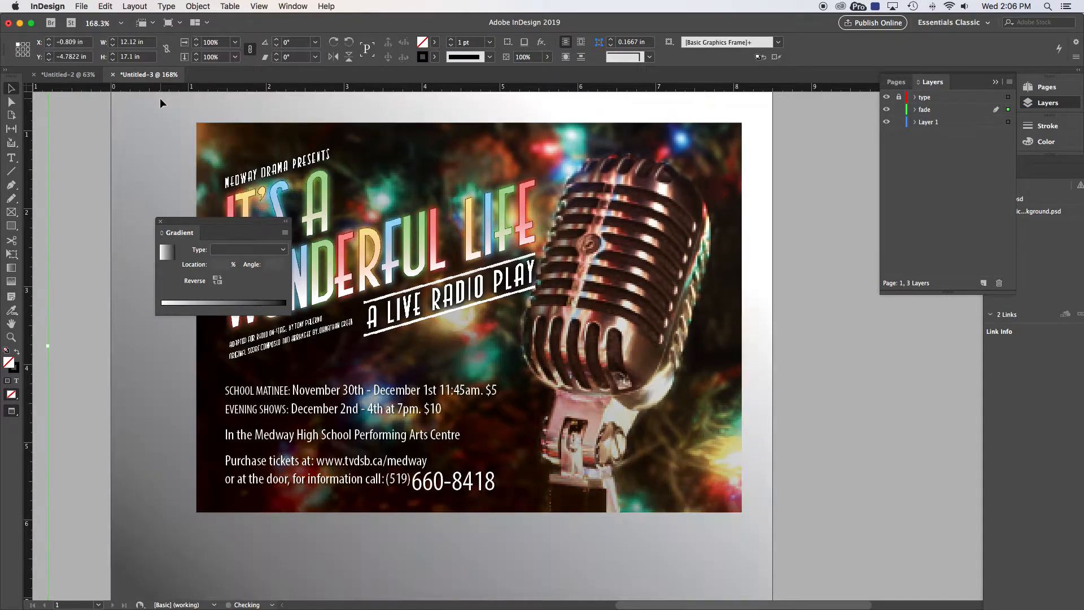
key("super+v")
key("super+0")
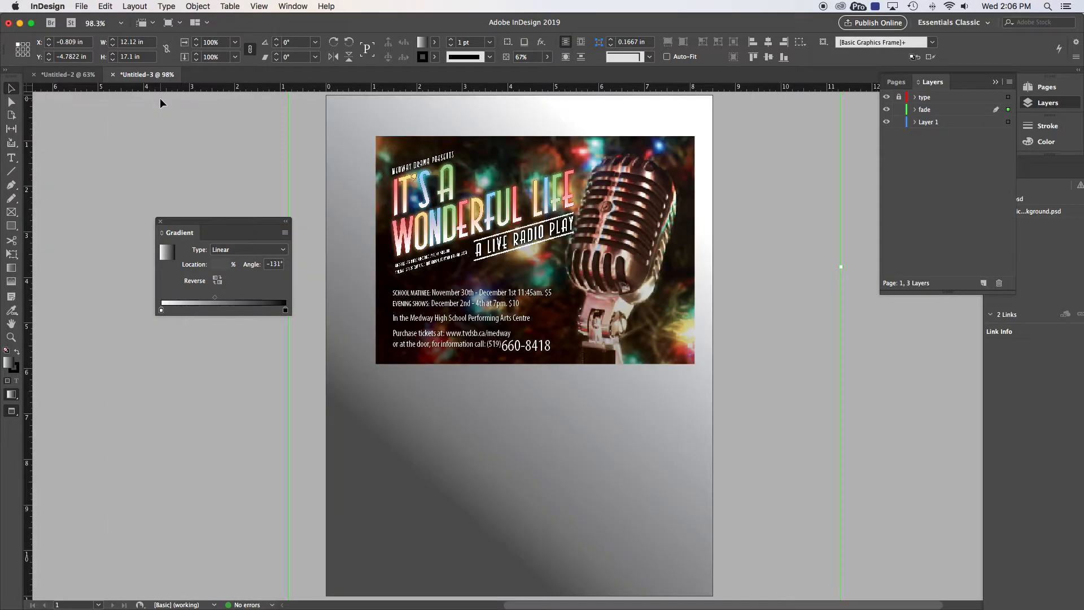
key("super+minus")
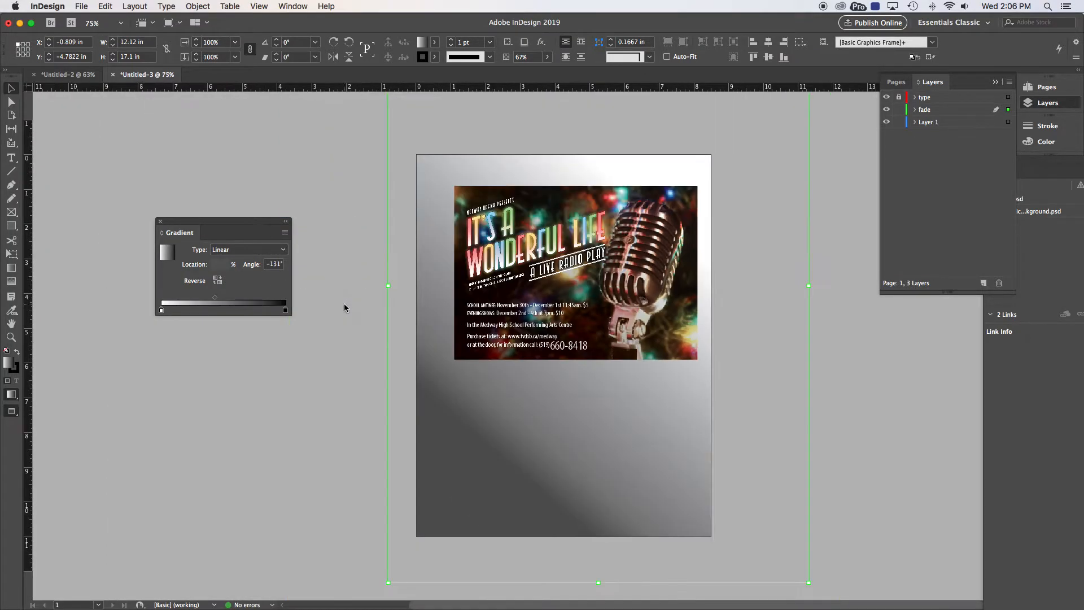
Step: Shrink and reposition the gradient frame over the image with Free Transform
left_click(11, 254)
left_click_drag(390, 581, 454, 360)
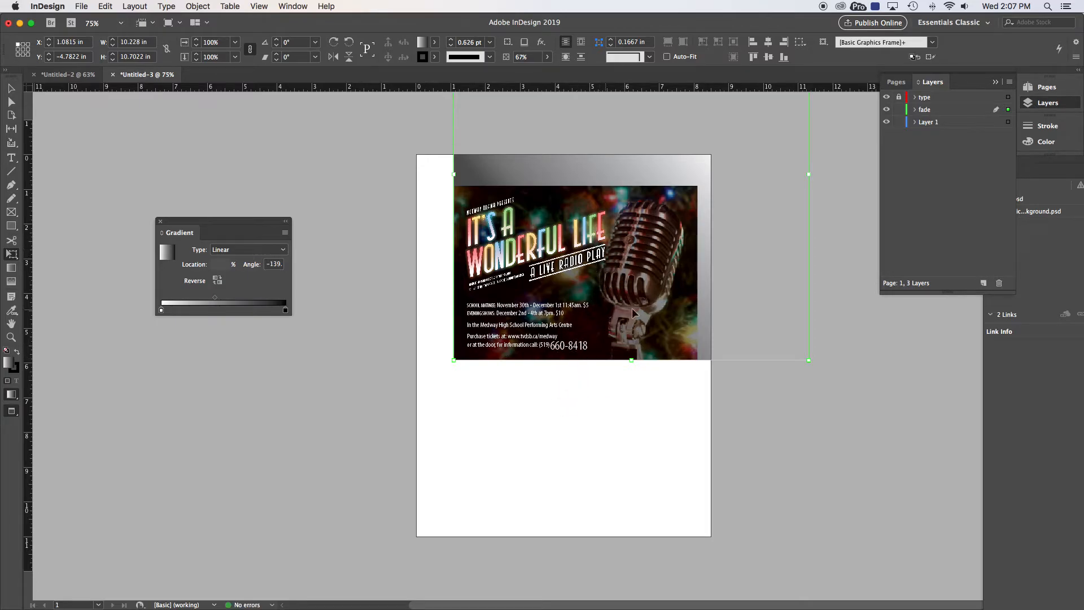
left_click_drag(709, 276, 653, 421)
left_click_drag(755, 134, 698, 186)
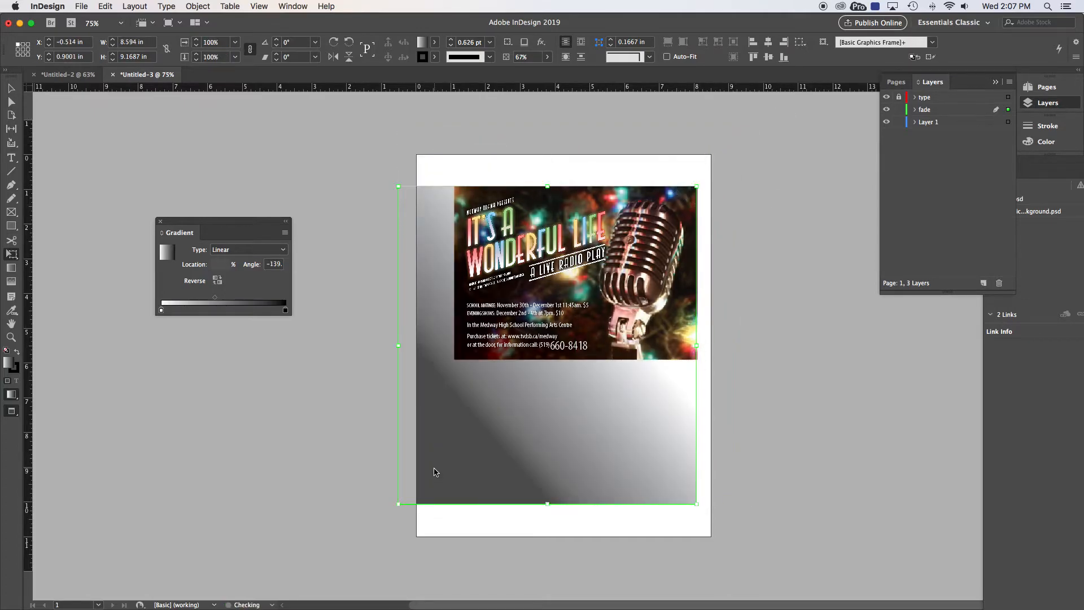
left_click_drag(399, 504, 453, 359)
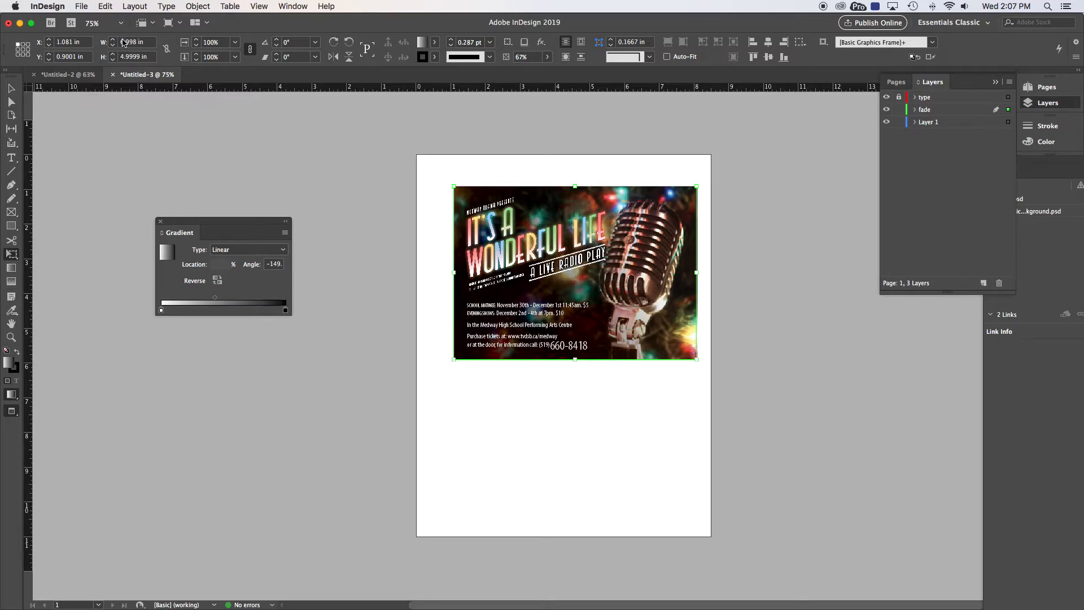
Step: Set the gradient frame's size to W 7 in and H 5 in
left_click(142, 43)
type("7")
key("Tab")
type("5")
key("Return")
Step: Zoom in on the landscape image and redraw its fade gradient at a -179° angle
left_click(11, 89)
left_click_drag(462, 184, 706, 365)
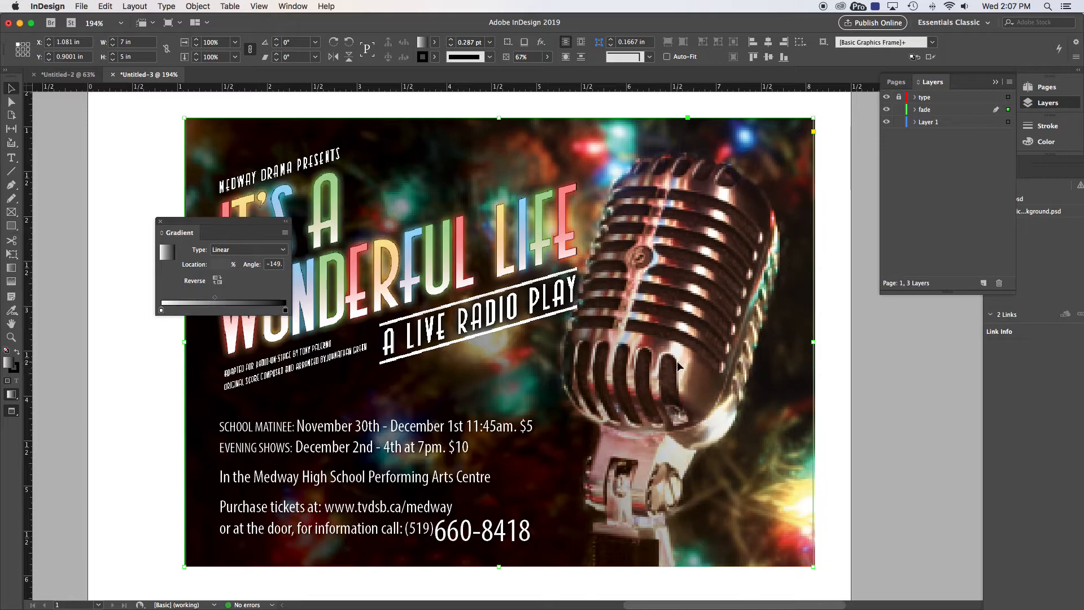
left_click_drag(258, 228, 83, 282)
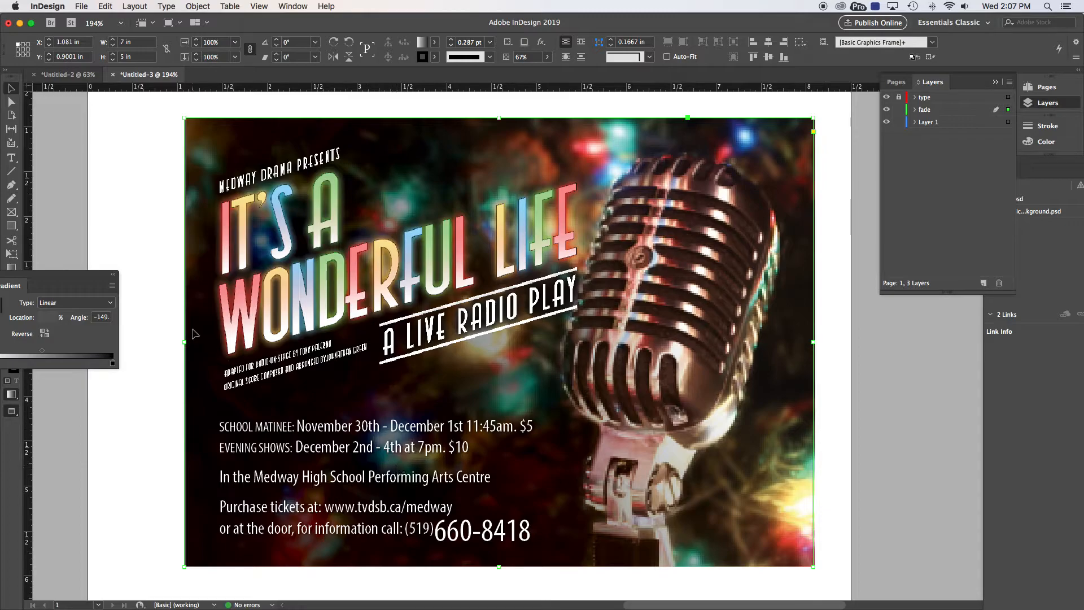
left_click_drag(67, 277, 146, 275)
left_click(15, 270)
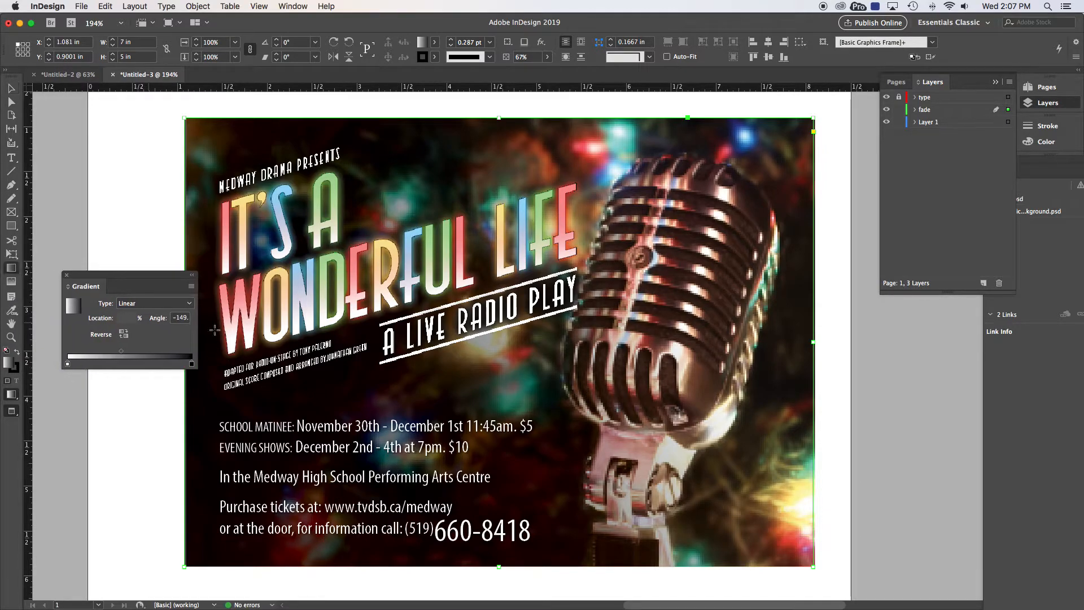
left_click_drag(290, 321, 315, 314)
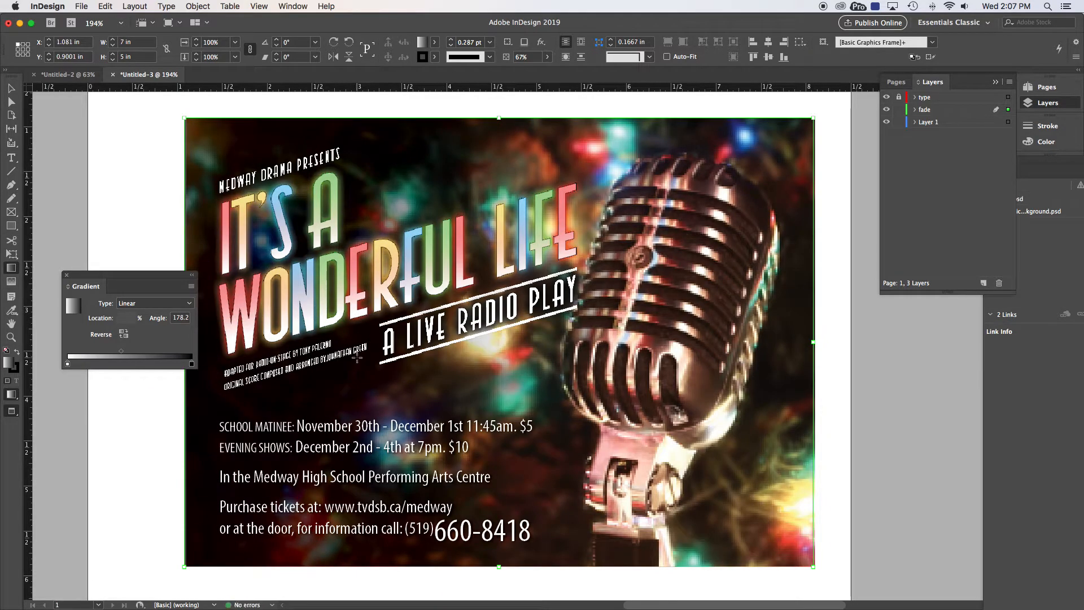
key("super+minus")
key("super+minus")
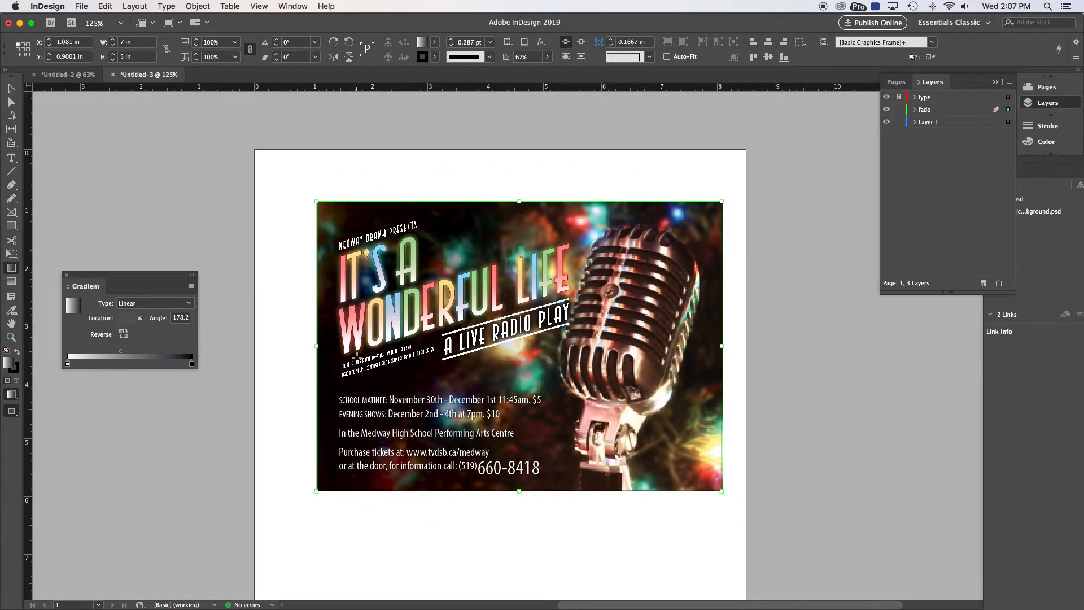
left_click_drag(351, 463, 340, 478)
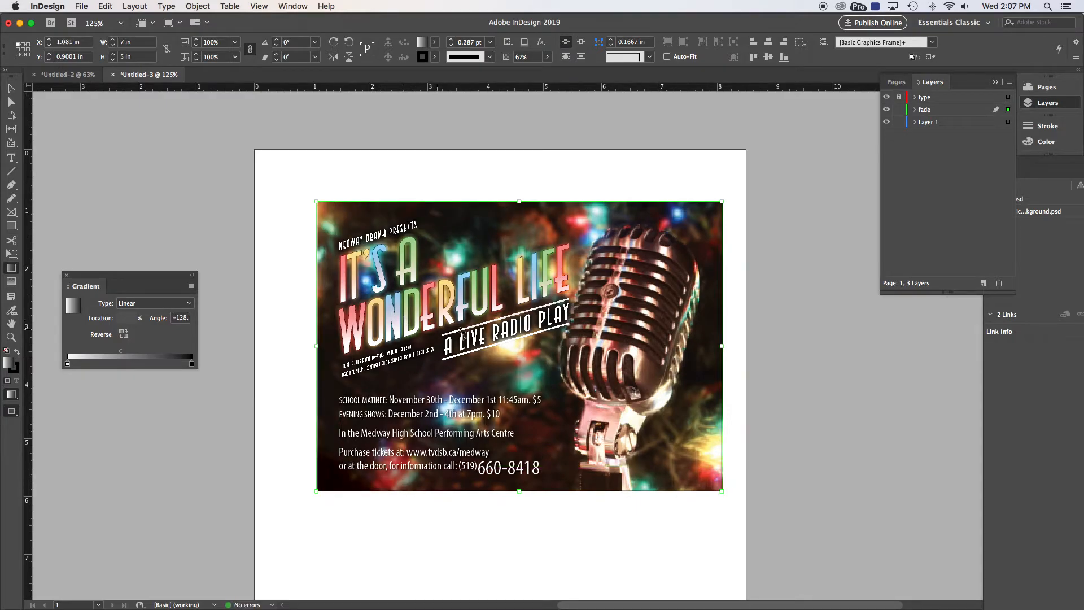
left_click_drag(413, 312, 383, 314)
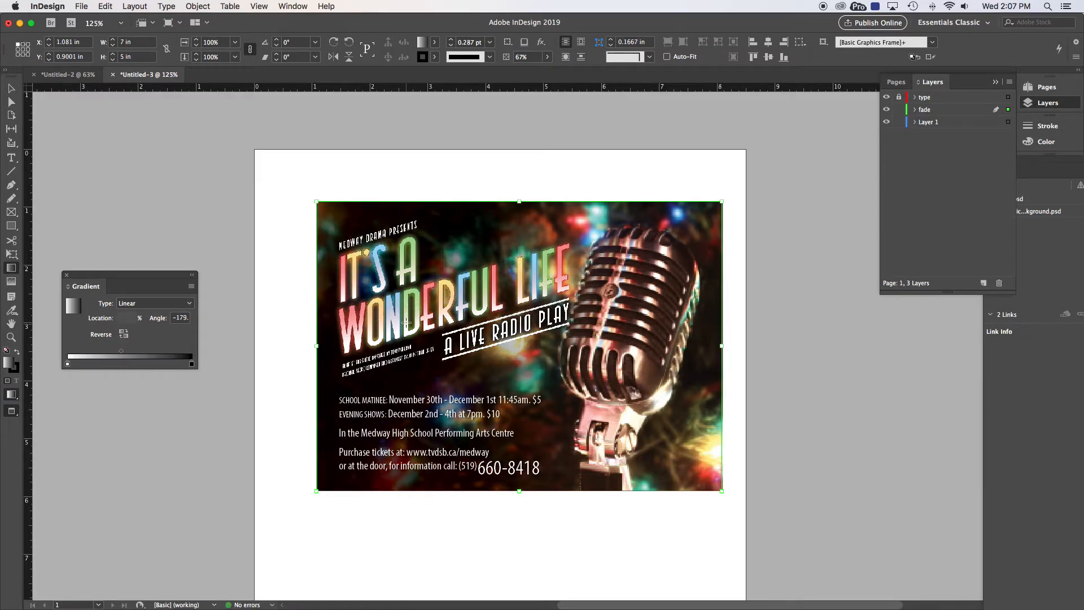
left_click(10, 90)
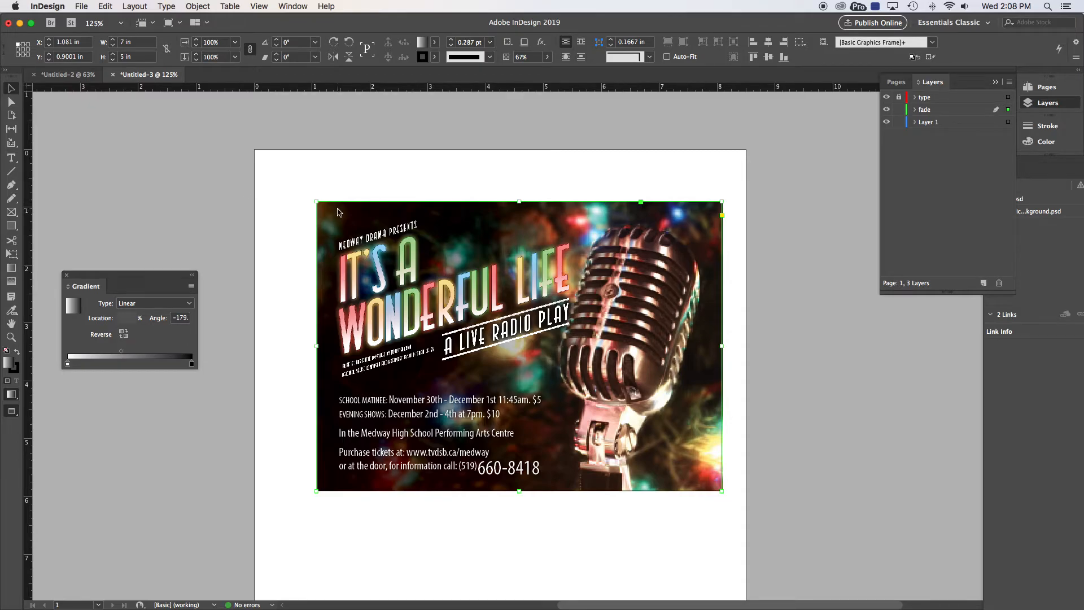
Step: Move the grey gradient frame aside, delete it, and fit the page in the window
left_click_drag(339, 212, 258, 379)
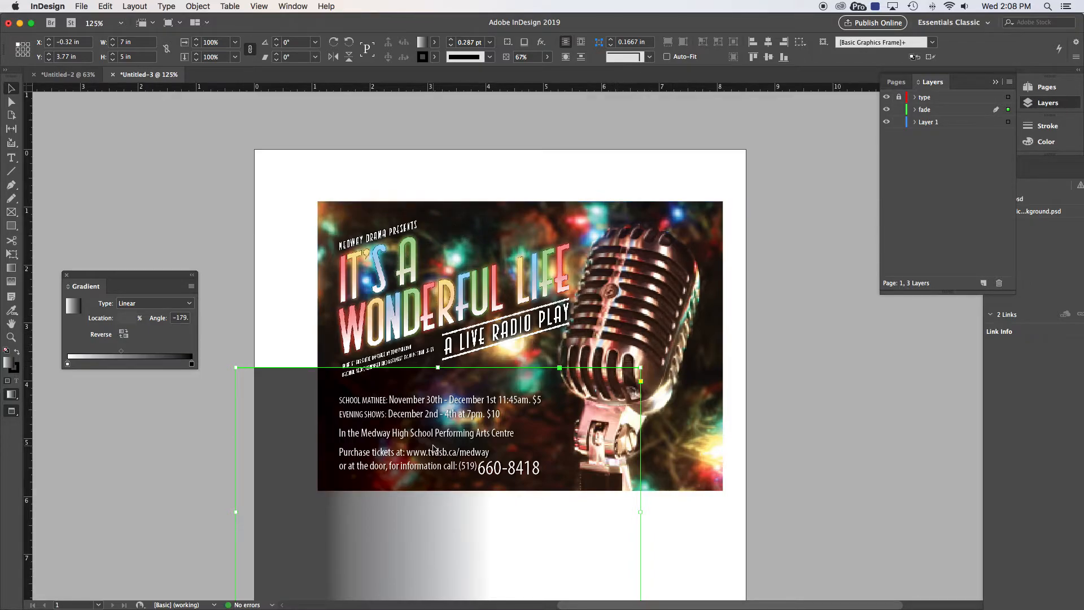
key("Delete")
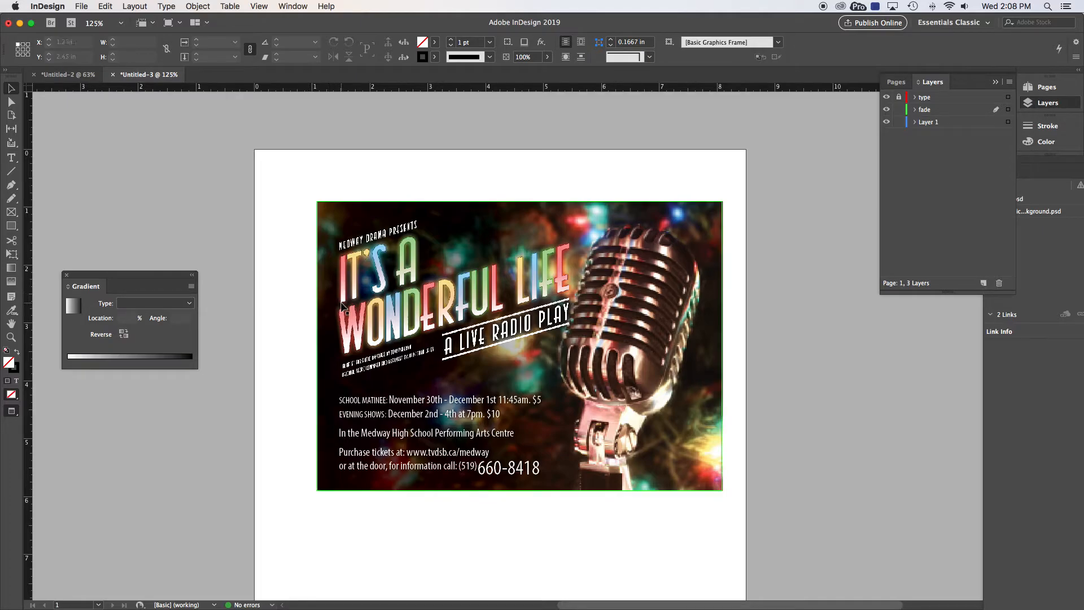
key("super+0")
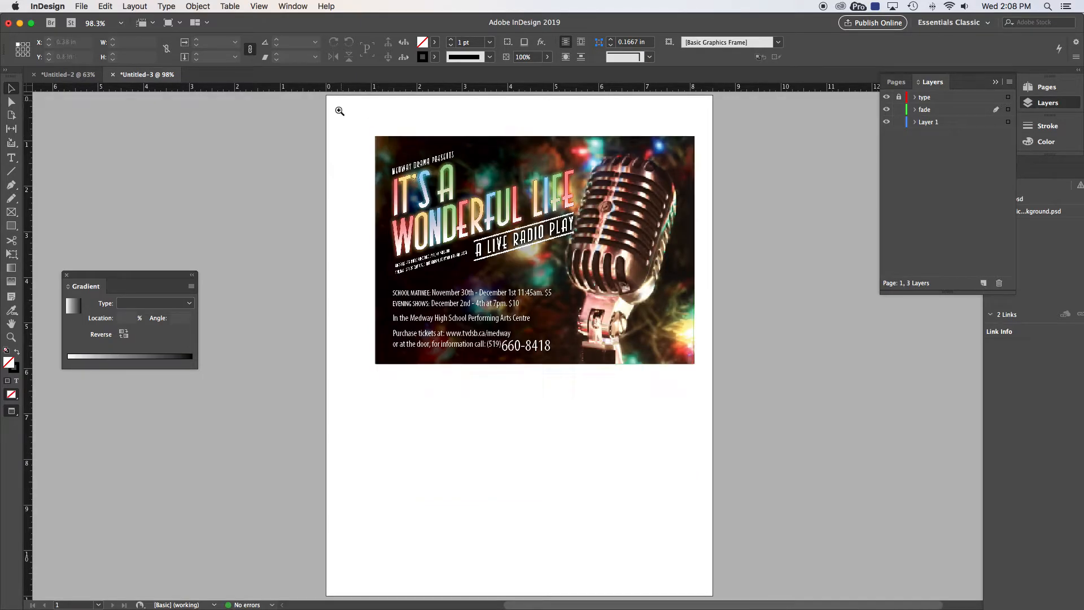
Step: Zoom in on the landscape poster image, deselect it, and scroll right to review it
left_click_drag(356, 126, 741, 395)
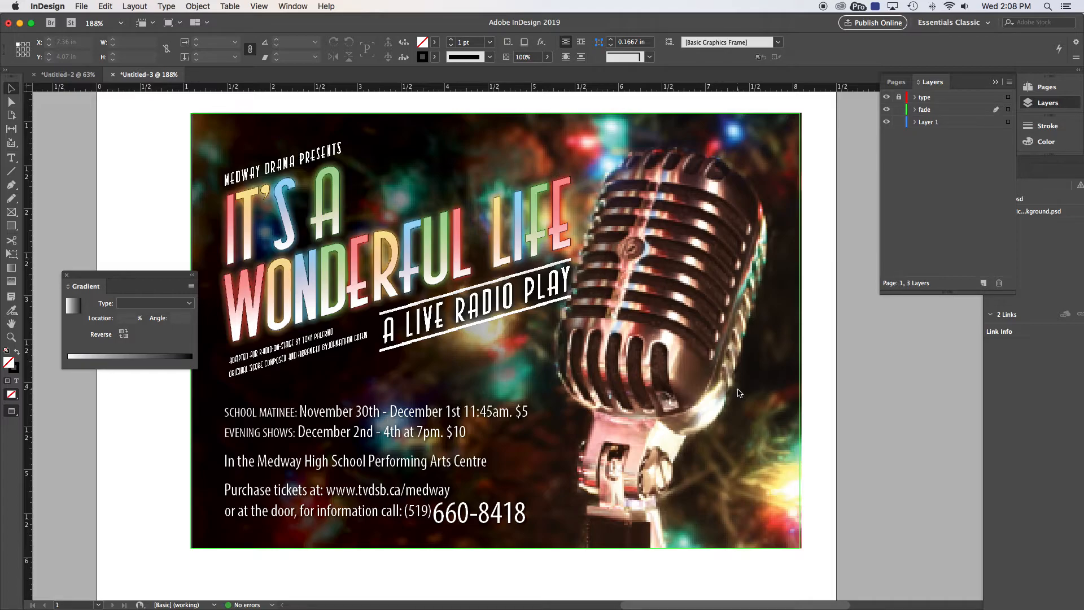
left_click(828, 367)
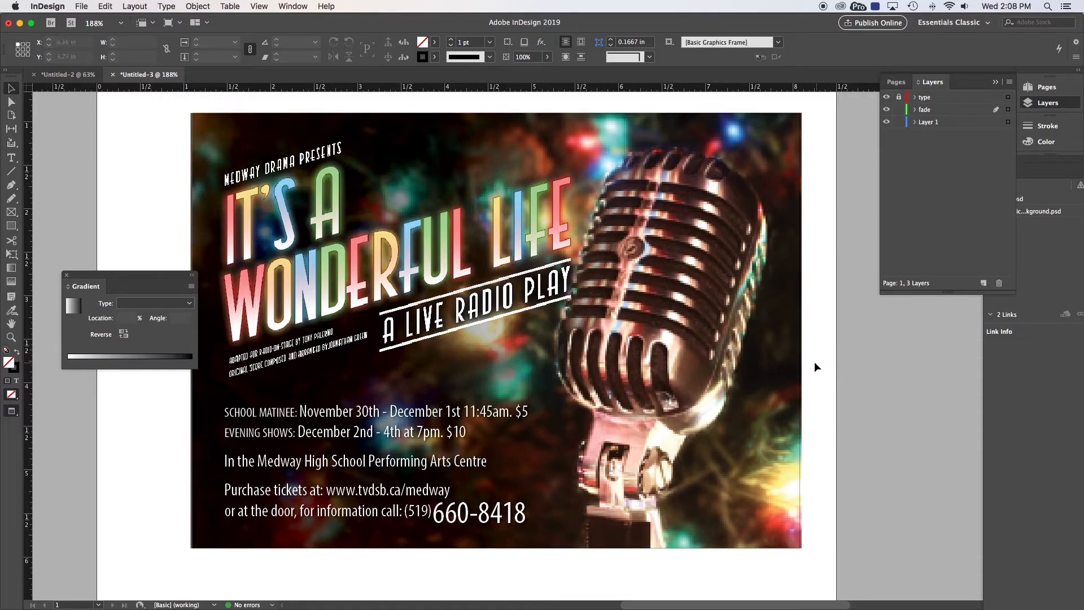
scroll(803, 358, "right", 1)
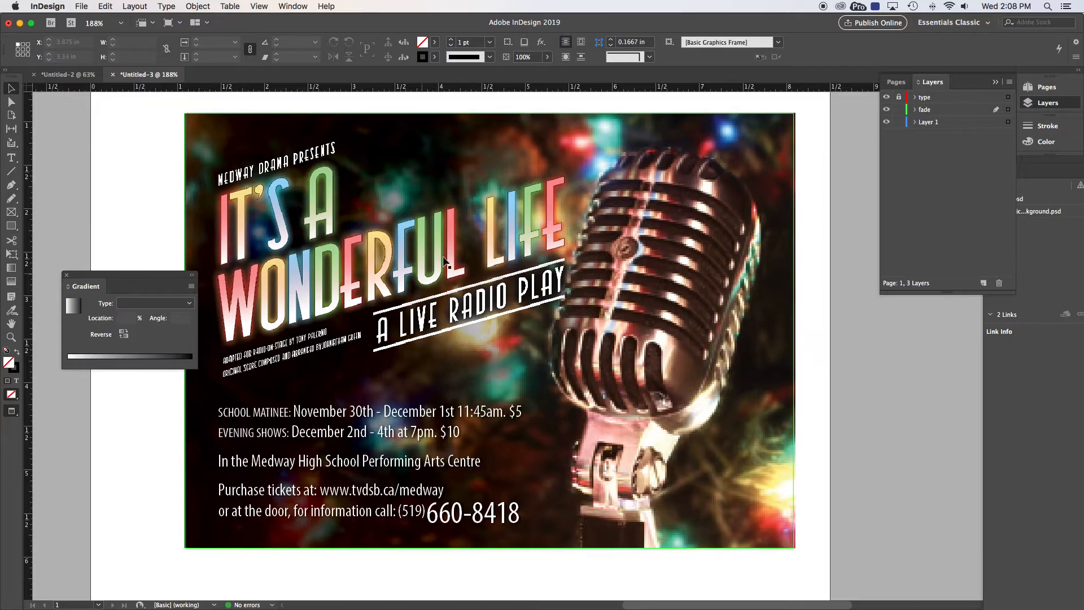
Step: Switch to the Untitled-2 portrait poster and set the screen mode to Normal
left_click(63, 75)
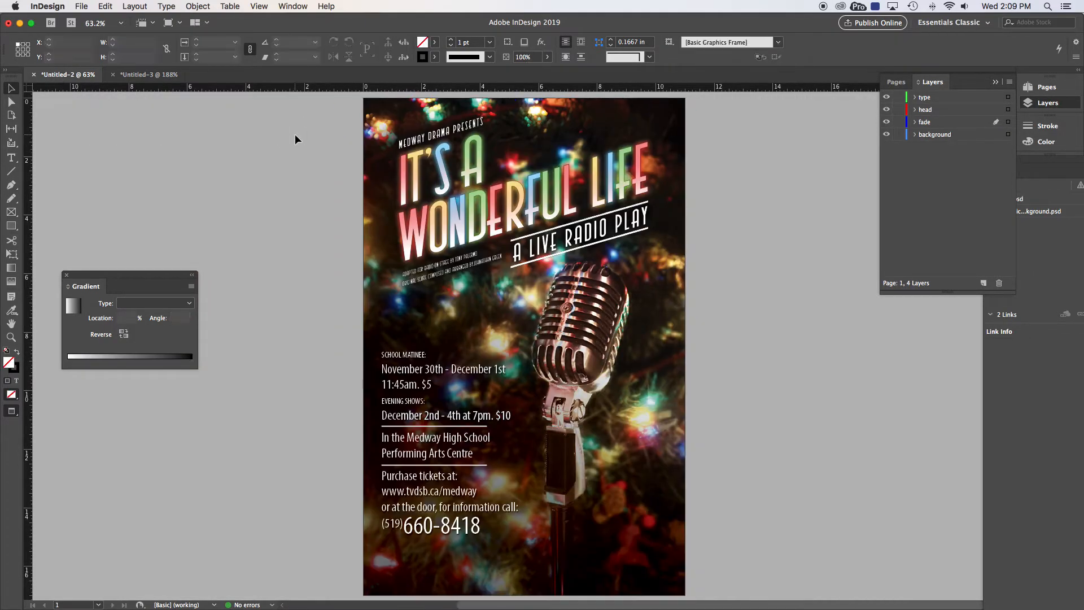
left_click(11, 394)
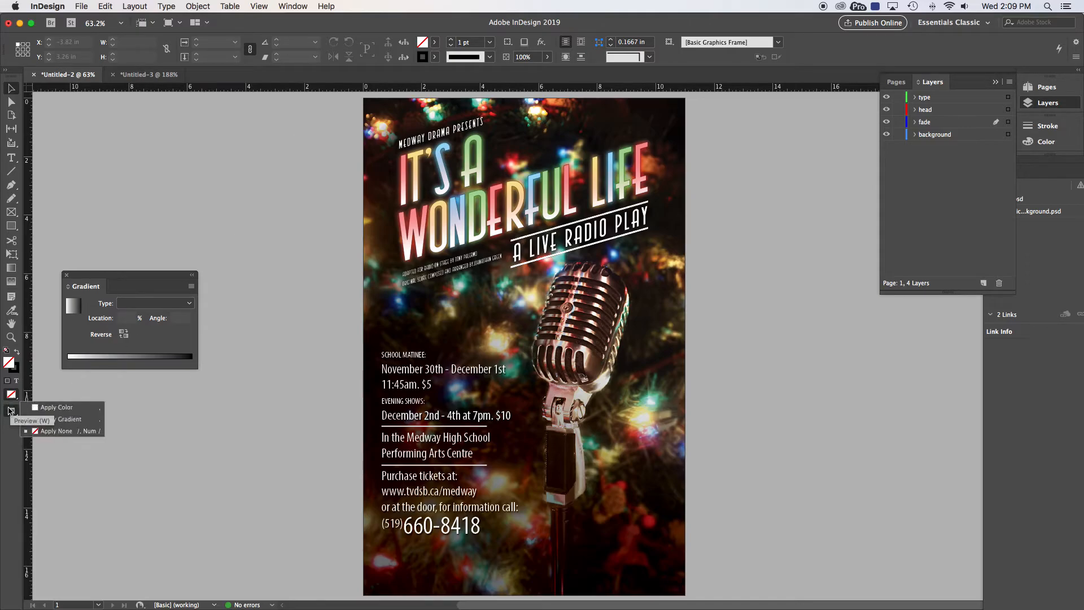
left_click_drag(11, 410, 30, 422)
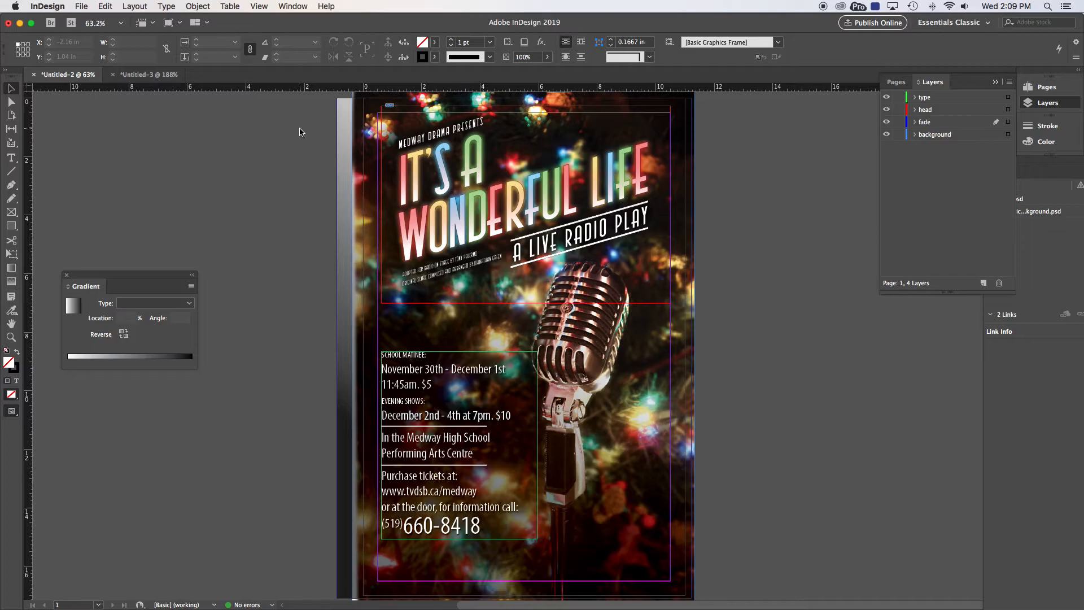
left_click_drag(354, 142, 356, 168)
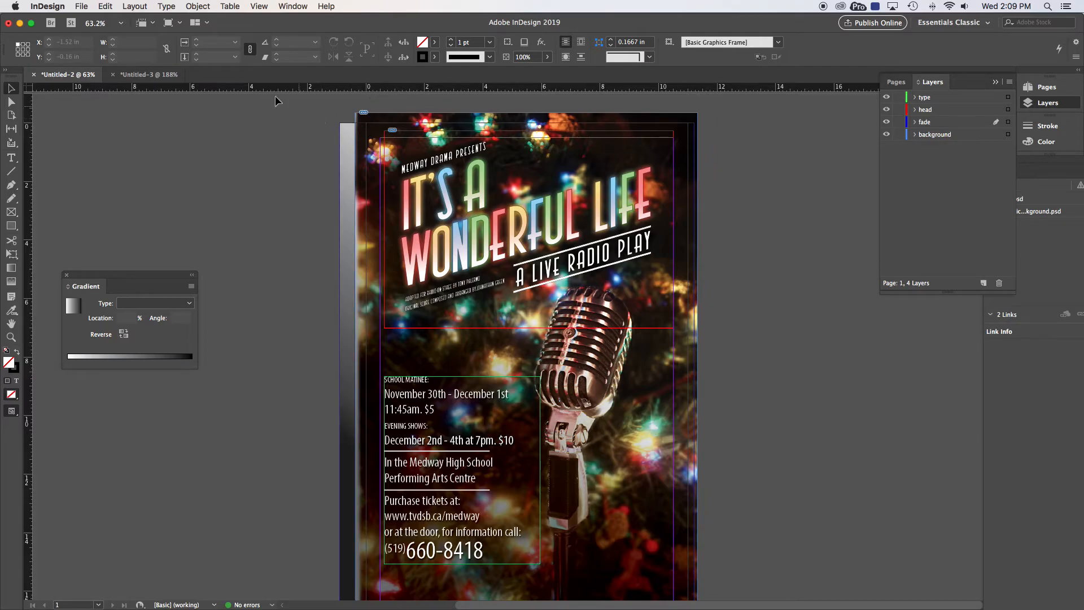
Step: Export the document as poster.pdf in Adobe PDF (Print) format to the S20 folder
left_click(82, 6)
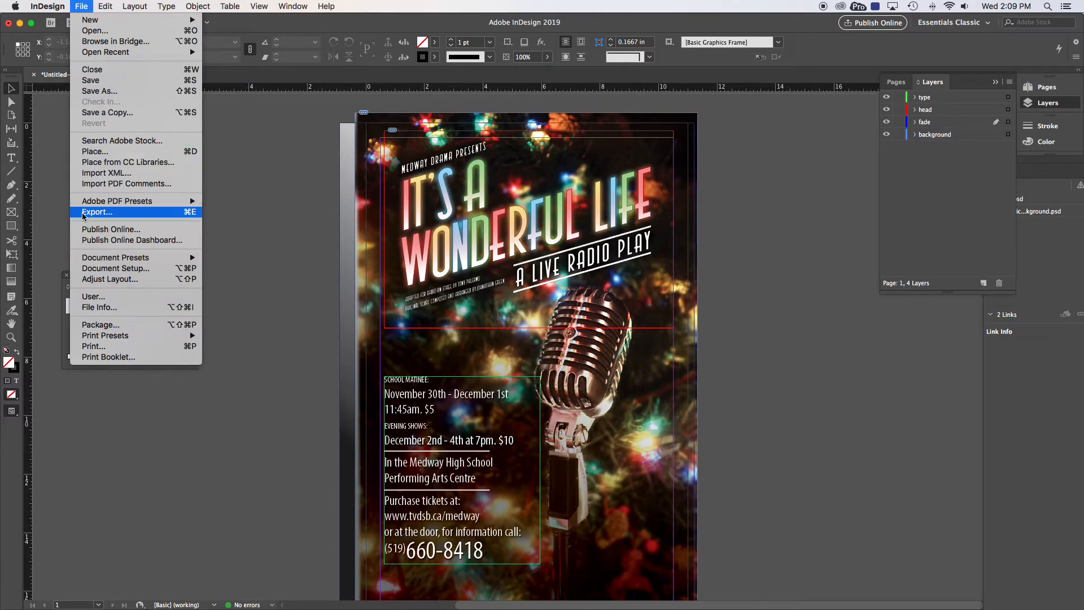
left_click(101, 215)
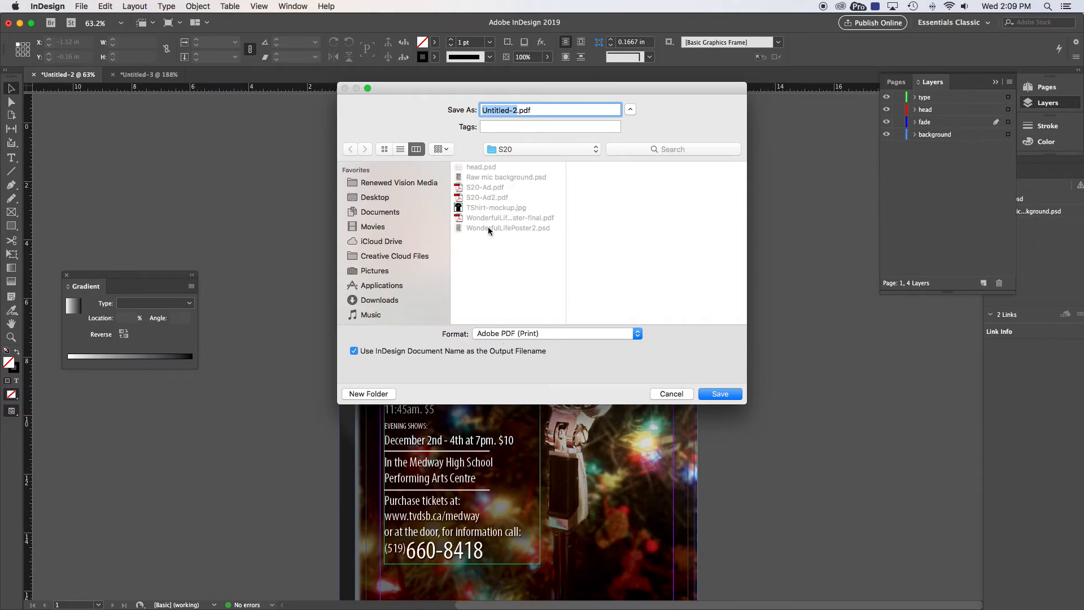
type("poster")
left_click(721, 395)
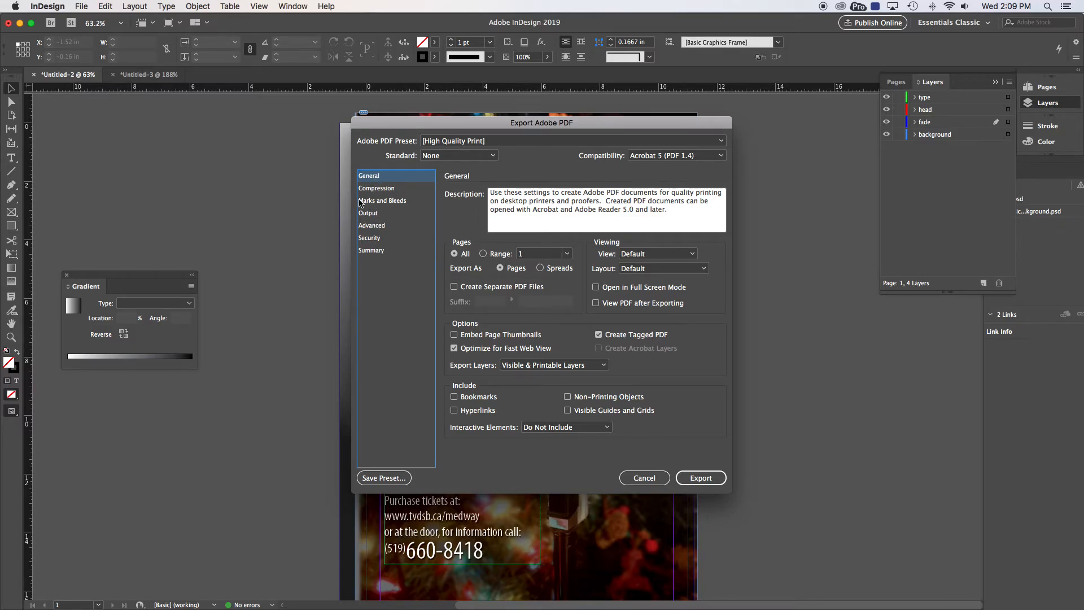
Step: In Marks and Bleeds, turn on all printer's marks except bleed marks
left_click(395, 202)
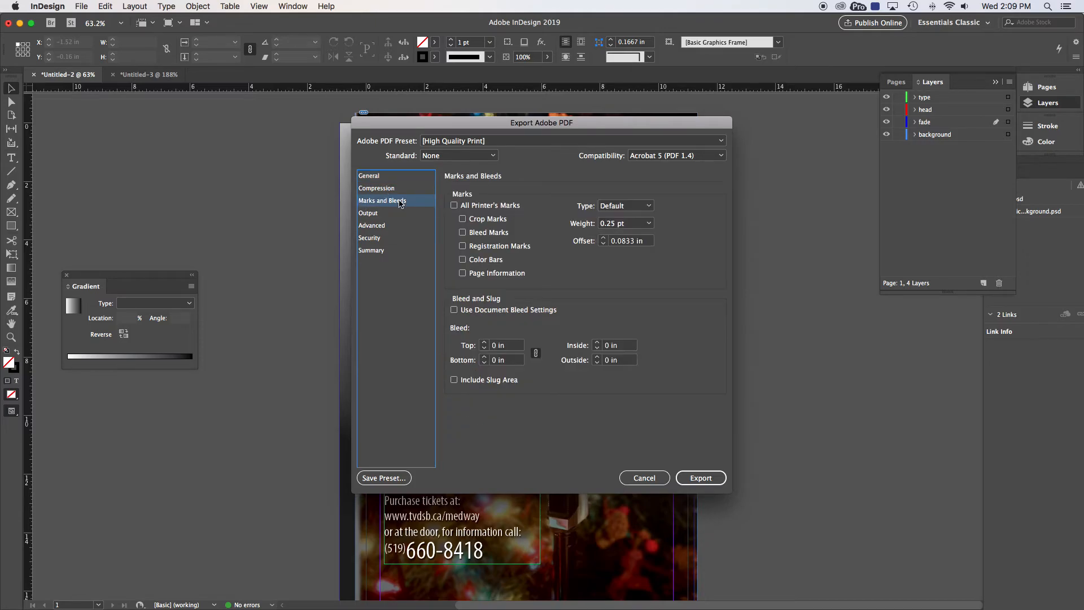
left_click(456, 206)
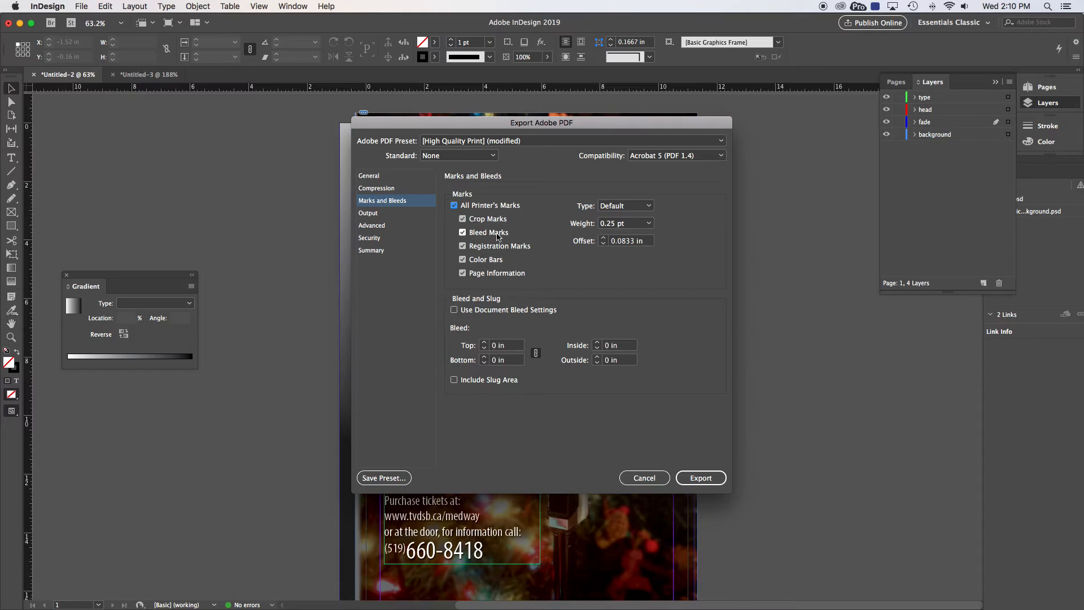
left_click(463, 233)
Step: Set a 0.125 in bleed on every side and export the PDF
left_click(484, 343)
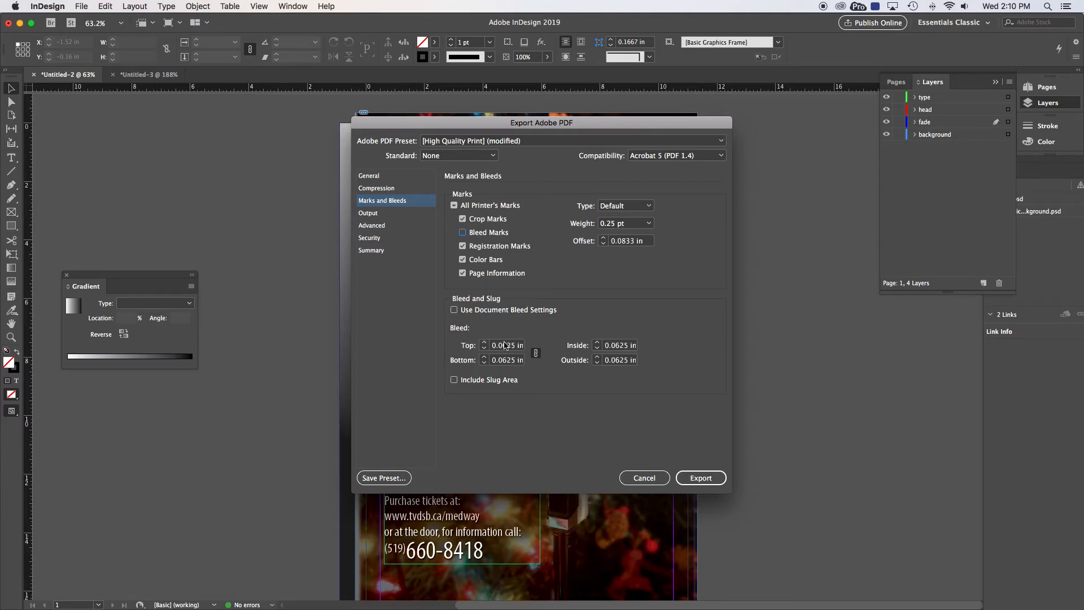
left_click(484, 343)
left_click(483, 343)
left_click(483, 343)
left_click(483, 343)
left_click(483, 343)
left_click(483, 343)
left_click(484, 343)
left_click(484, 349)
left_click(484, 349)
left_click(484, 349)
left_click(484, 349)
left_click(484, 349)
left_click(484, 349)
left_click(695, 481)
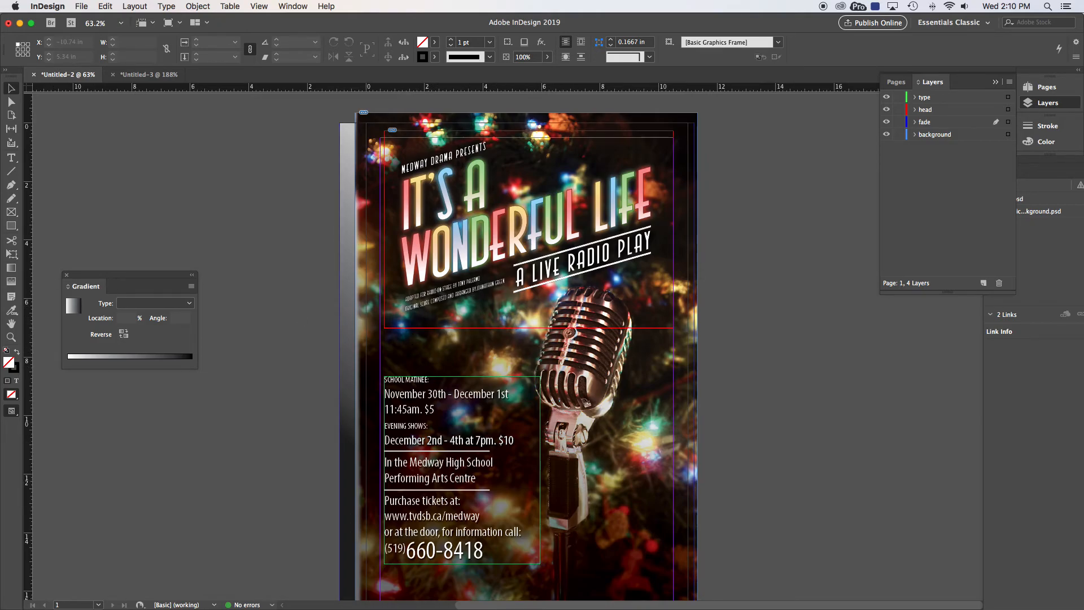
Step: Open poster.pdf from the S20 folder in Acrobat, then return to InDesign
key("super+Tab")
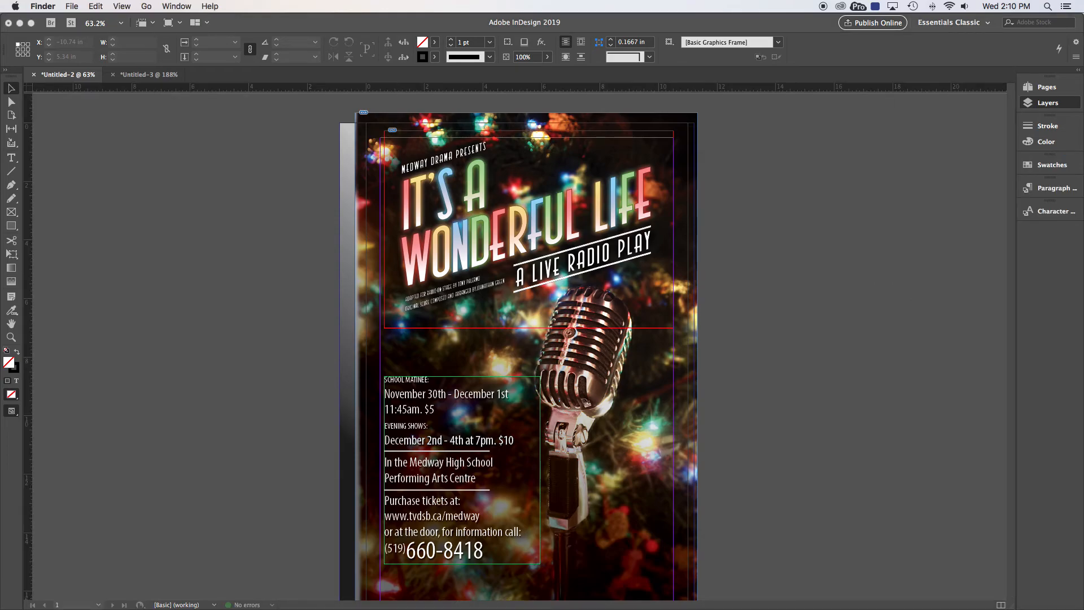
left_click_drag(0, 282, 403, 169)
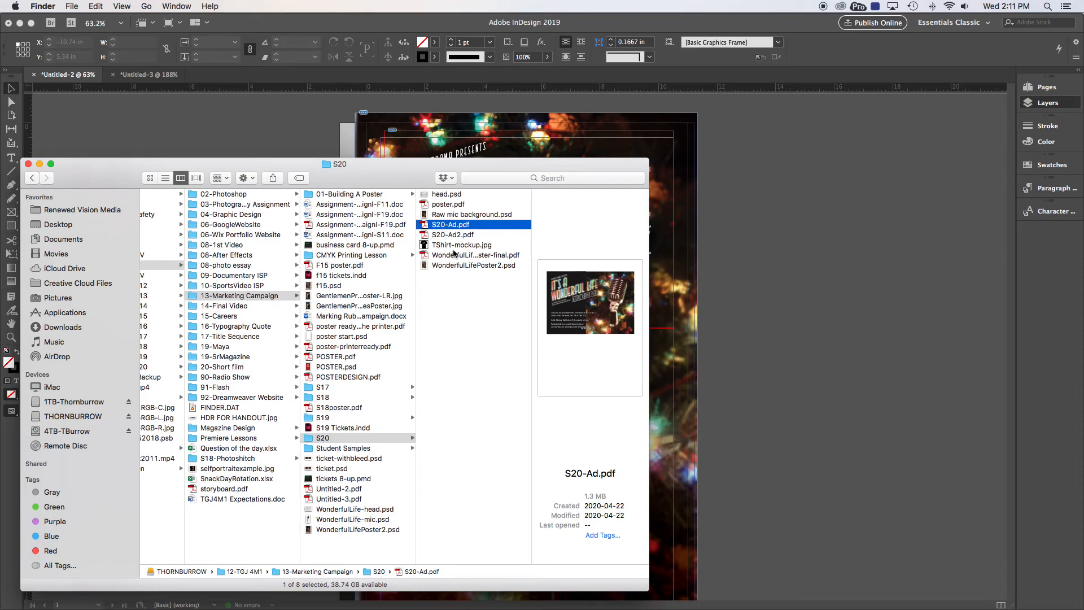
left_click(450, 204)
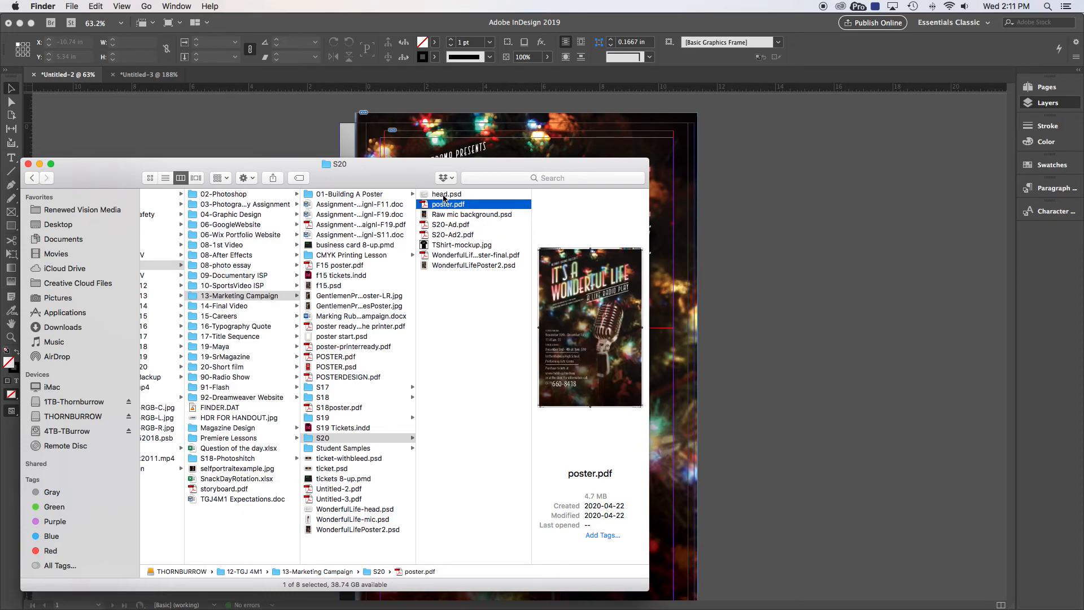
double_click(439, 206)
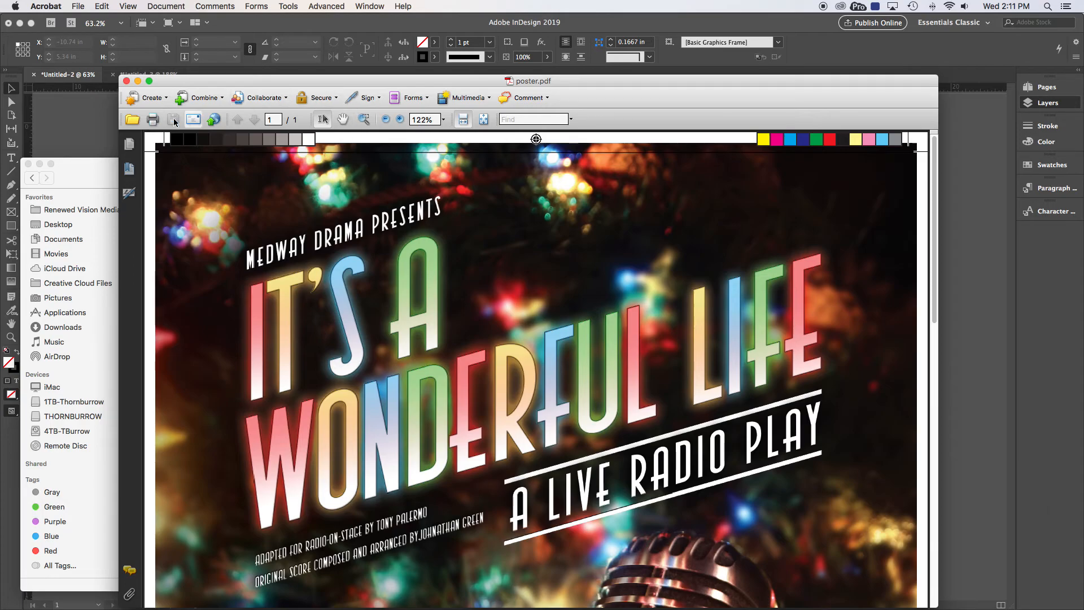
left_click(102, 120)
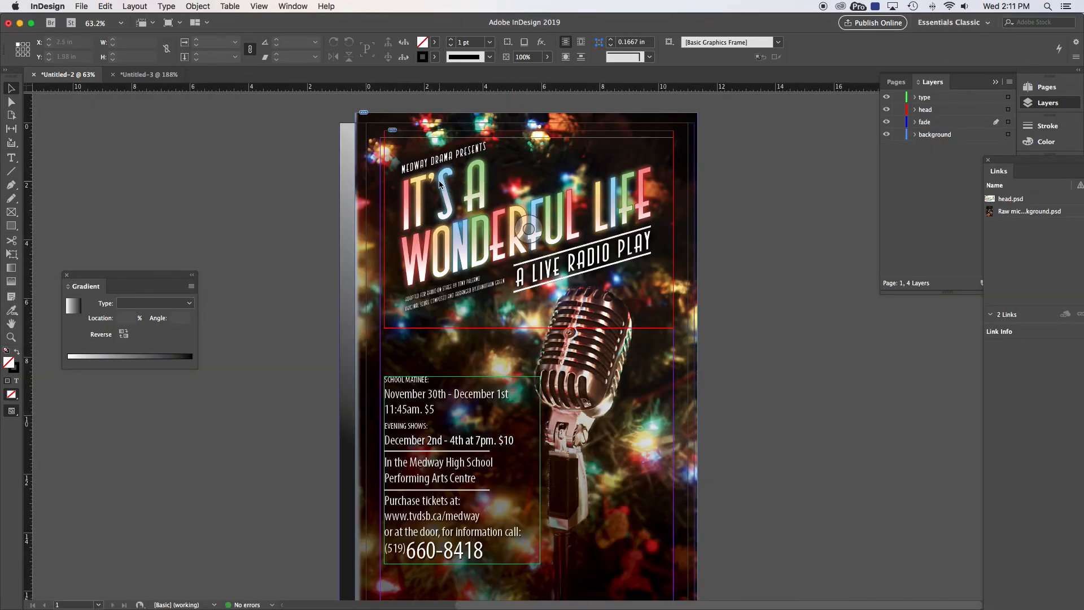
Step: Set the portrait background frame's stroke to [None], then switch back to Acrobat
left_click(372, 134)
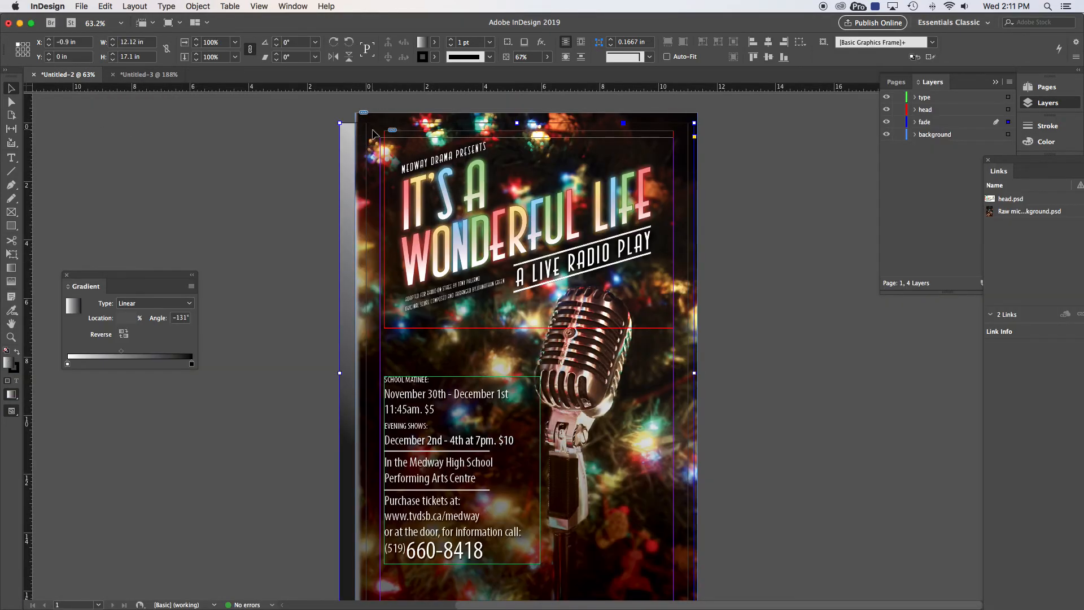
left_click(14, 372)
left_click(433, 57)
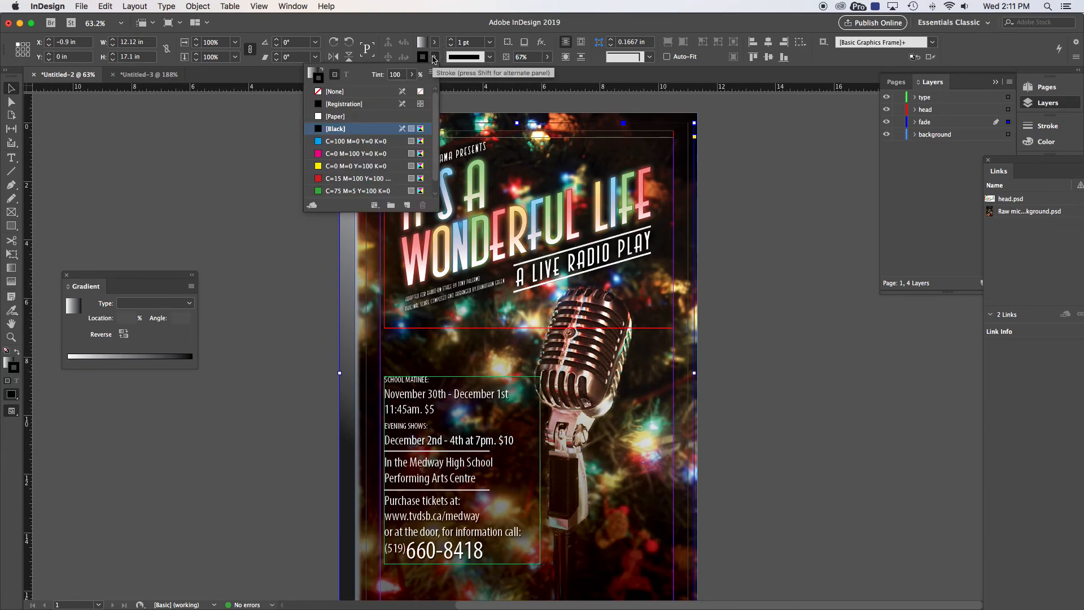
left_click(336, 92)
left_click(274, 109)
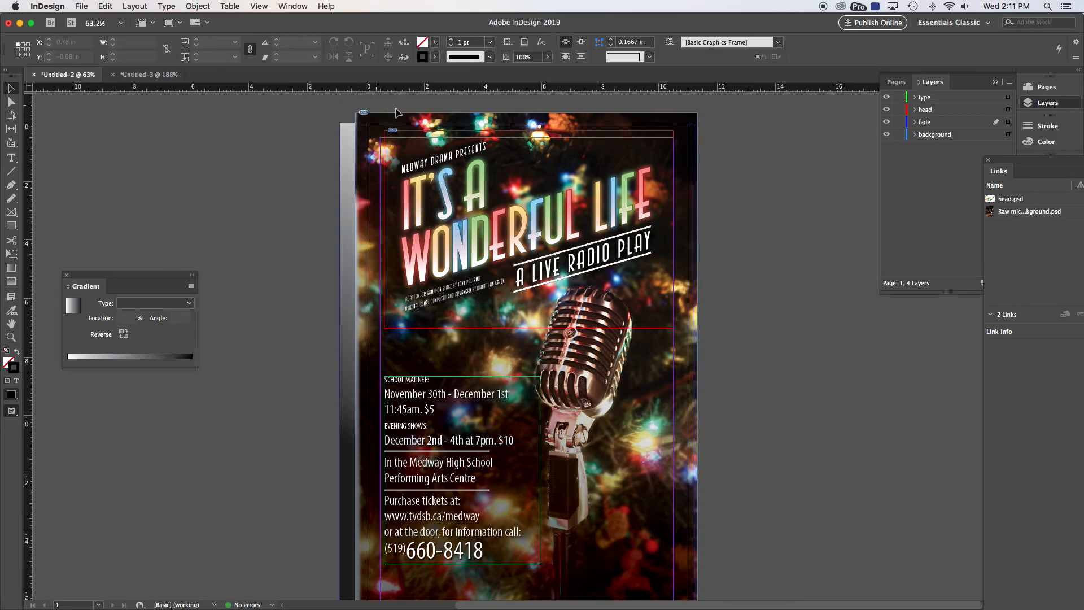
key("super+Tab")
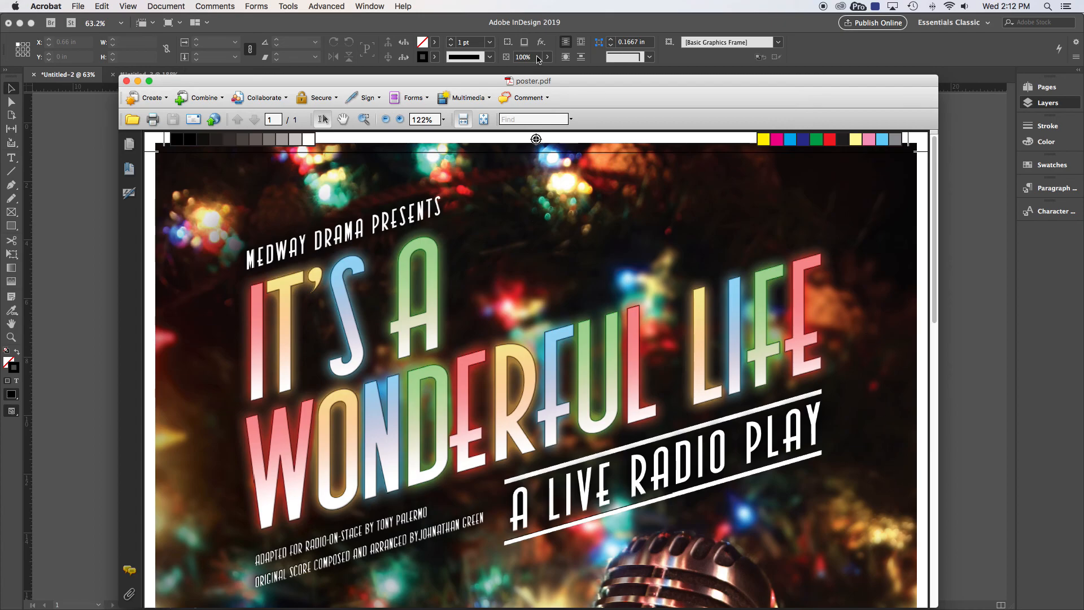
Step: Fit the whole poster.pdf page in the Acrobat window with Cmd+0
key("super+0")
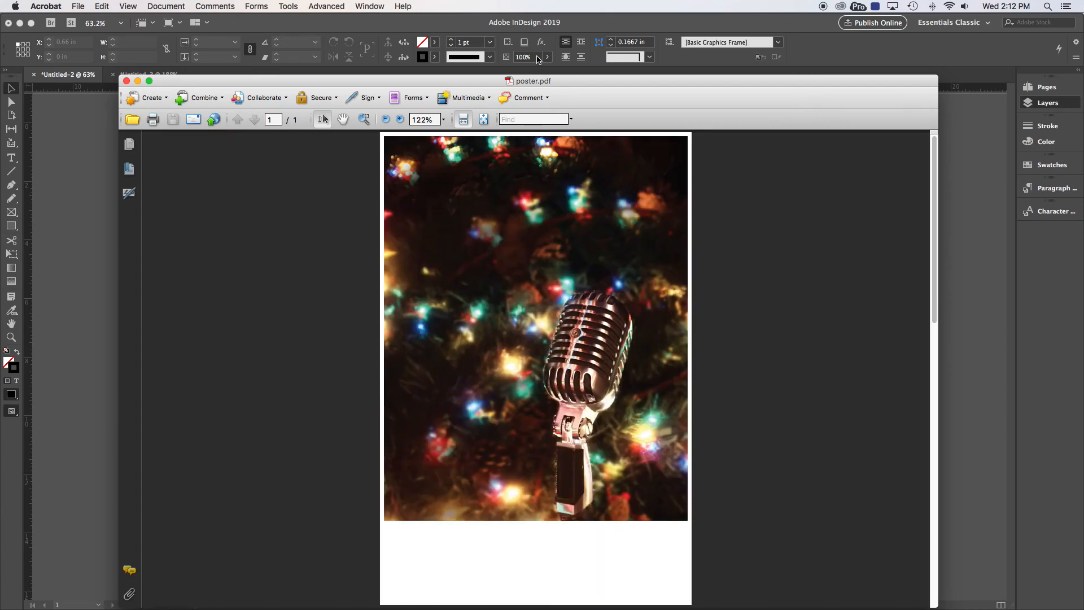